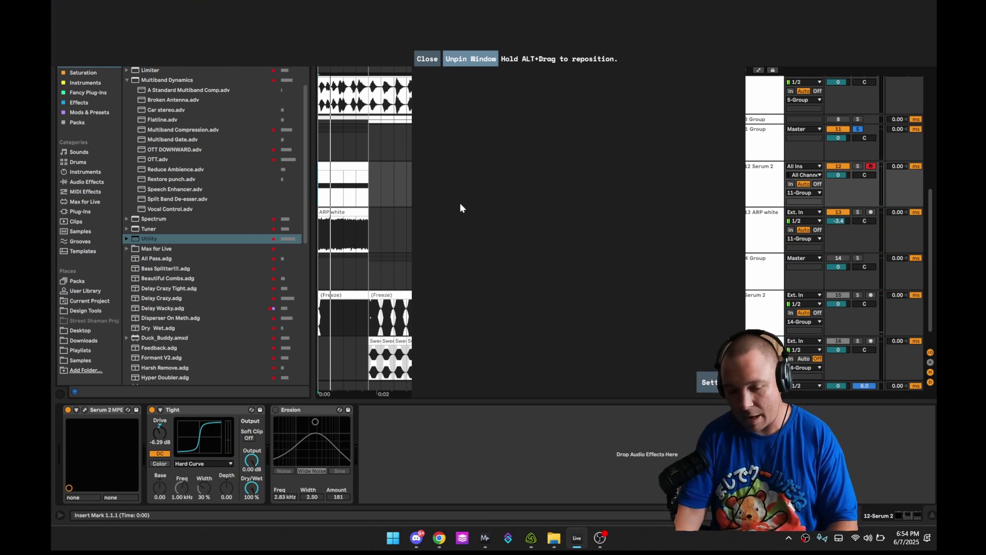
# Play the soloed 11 Group on and off while studying its waveform in the pinned oscilloscope, and close the oscilloscope window.
pyautogui.press('space')
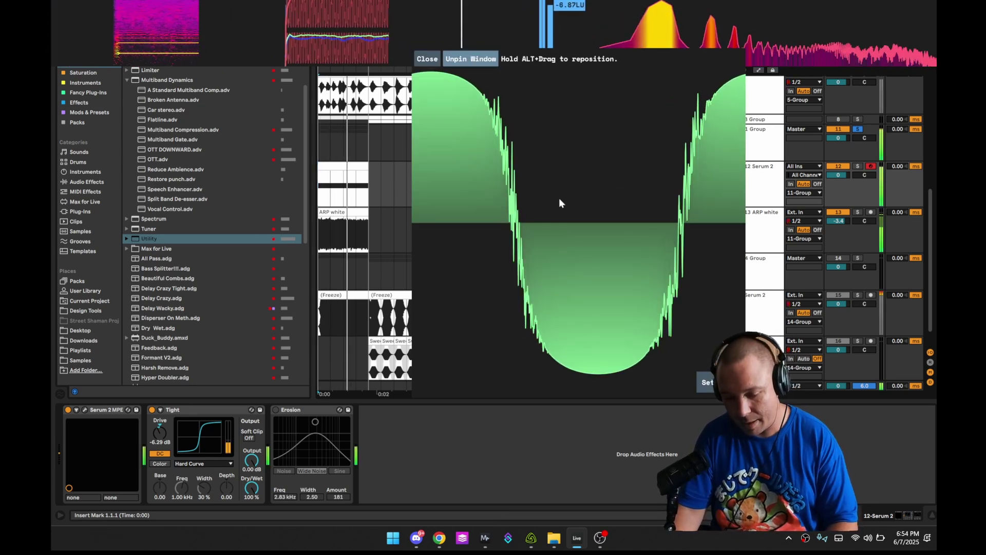
pyautogui.press('space')
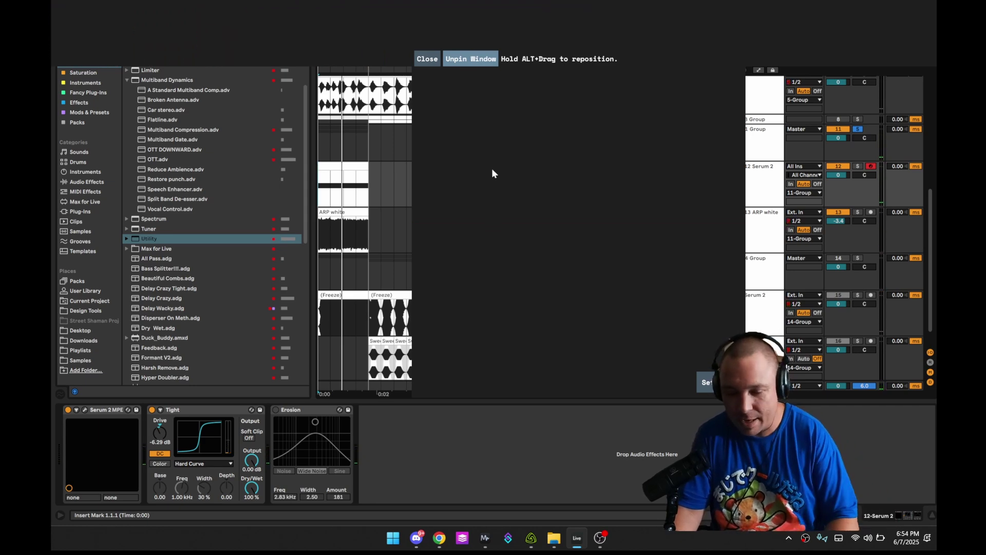
pyautogui.press('space')
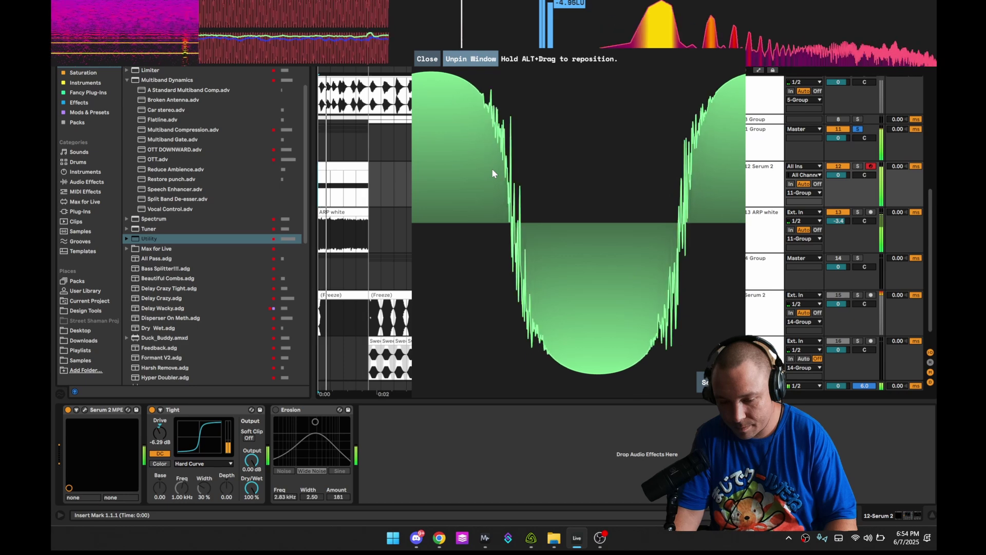
pyautogui.press('space')
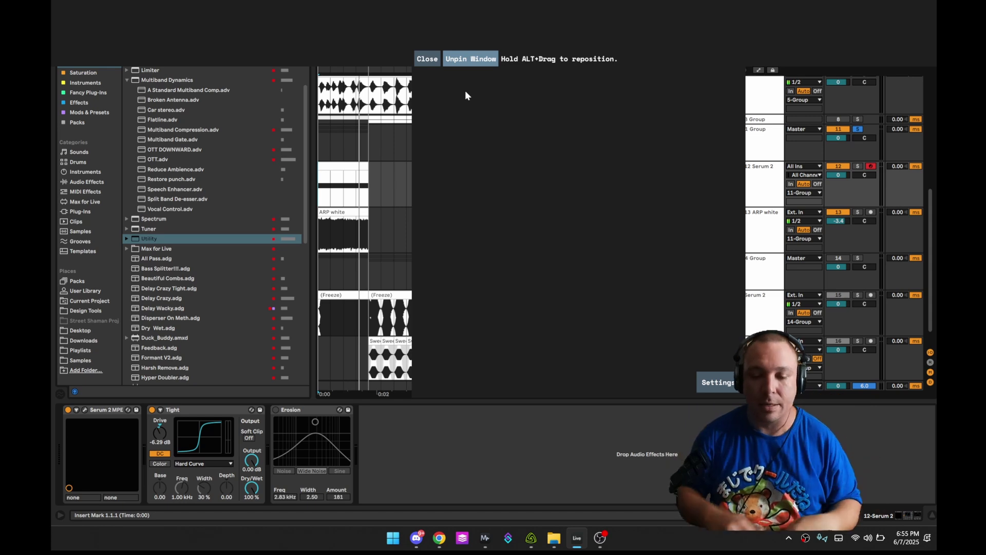
pyautogui.click(427, 58)
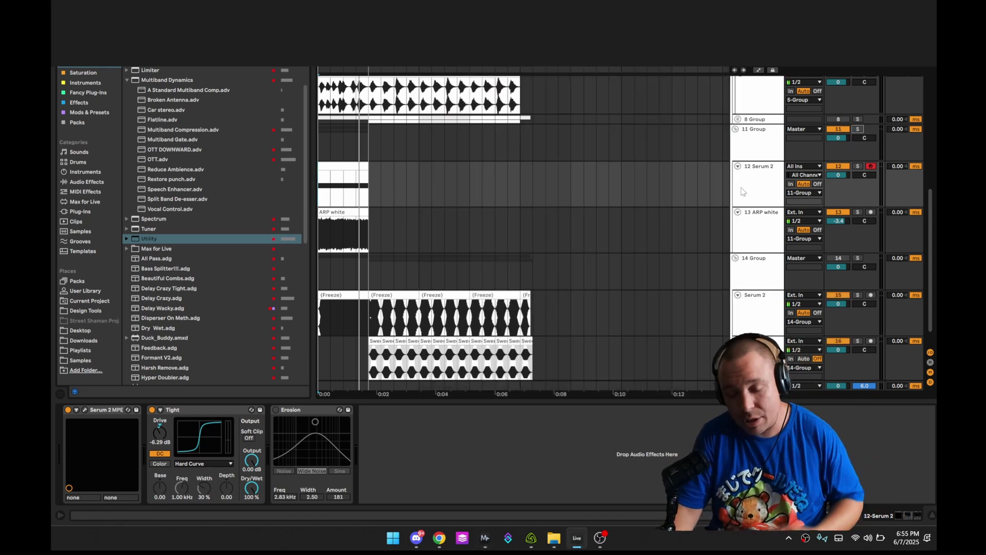
# Play the four-bar loop from 1.1.1 with the full mix and show the 4 Group's effect chain.
pyautogui.click(745, 140)
pyautogui.scroll(5, 755, 145)
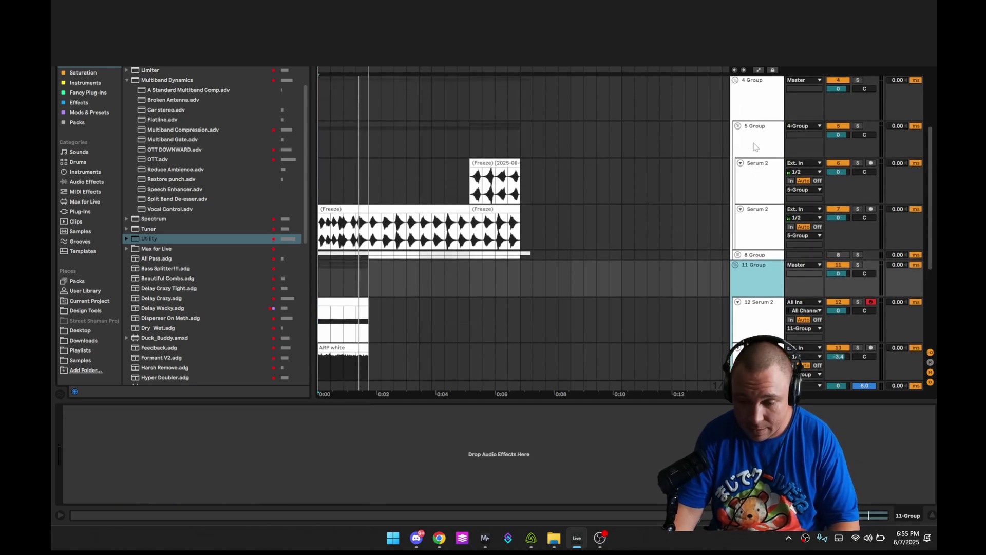
pyautogui.scroll(3, 755, 145)
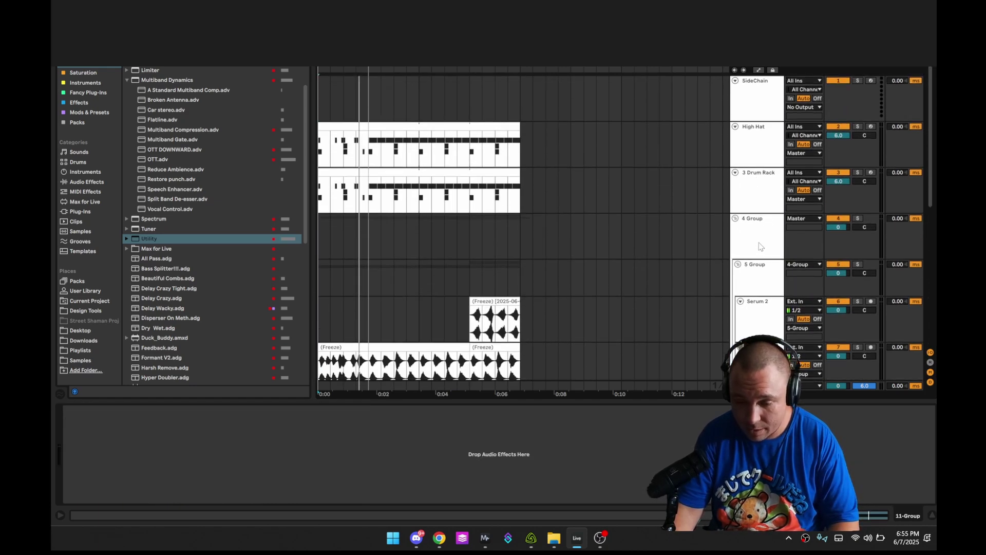
pyautogui.click(427, 190)
pyautogui.press('space')
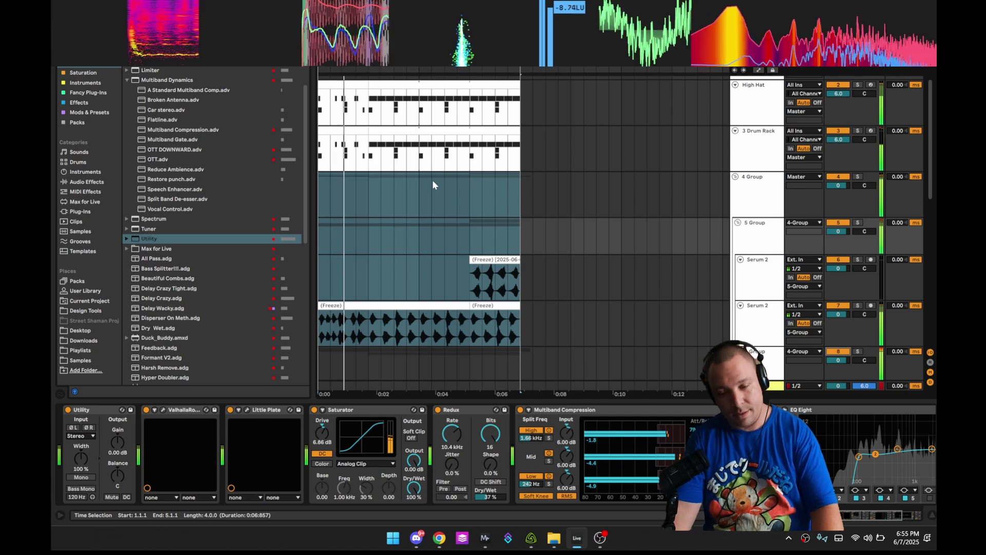
pyautogui.hscroll(5, 538, 421)
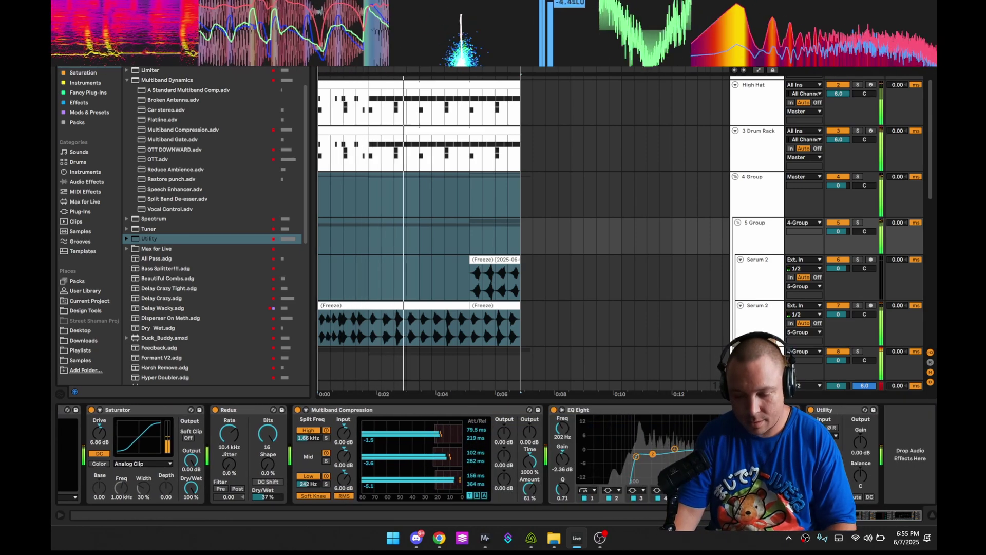
pyautogui.click(760, 200)
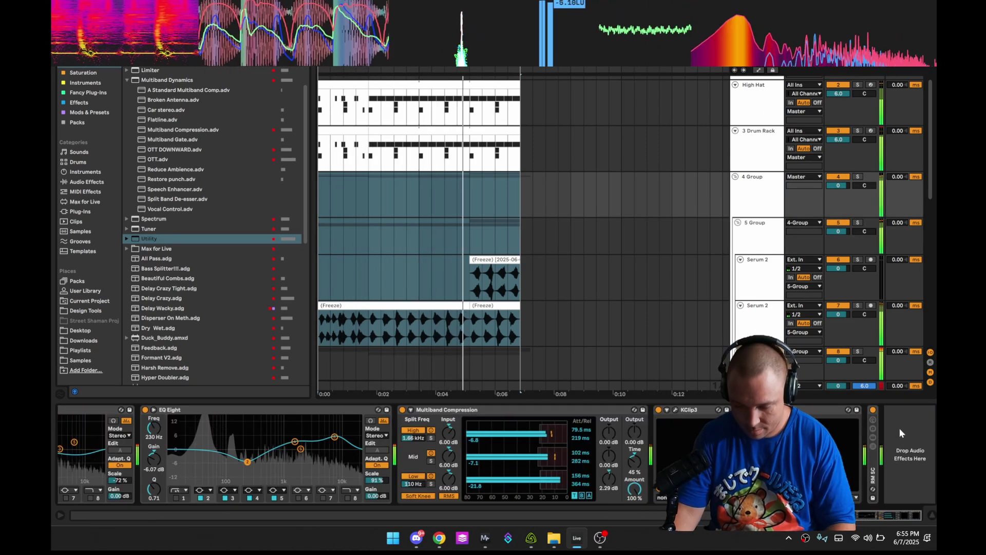
# Bypass the RM SC rack on the 4 Group and play the loop without it.
pyautogui.click(873, 410)
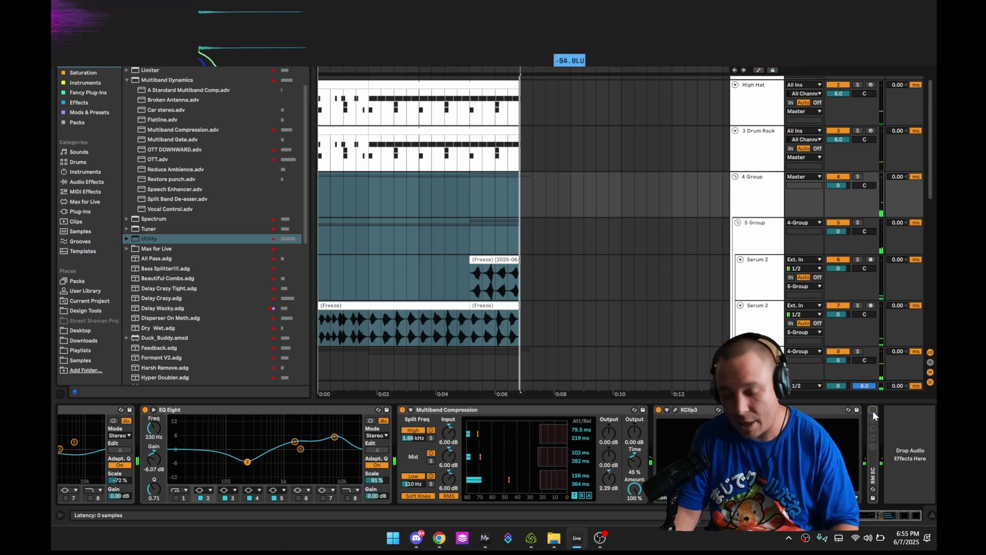
pyautogui.press('space')
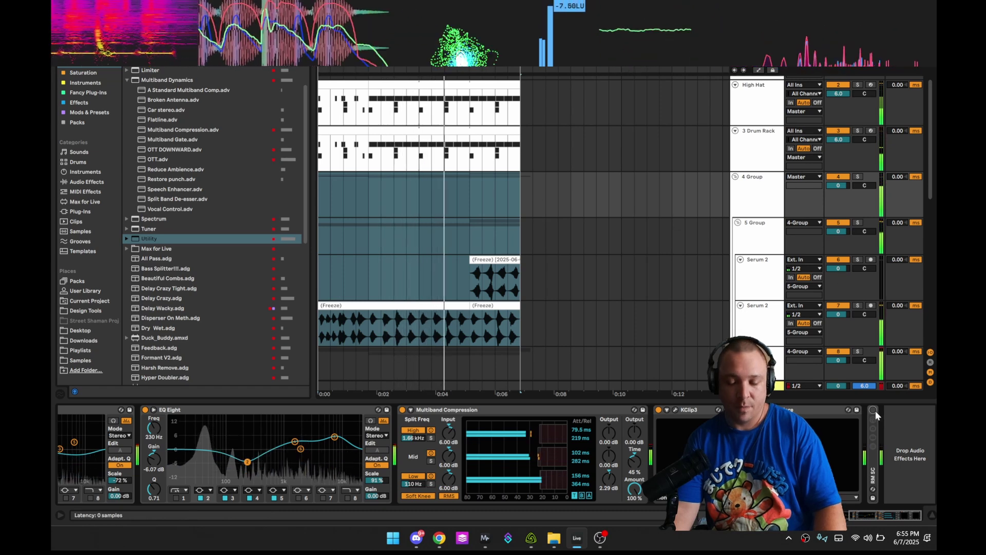
pyautogui.press('space')
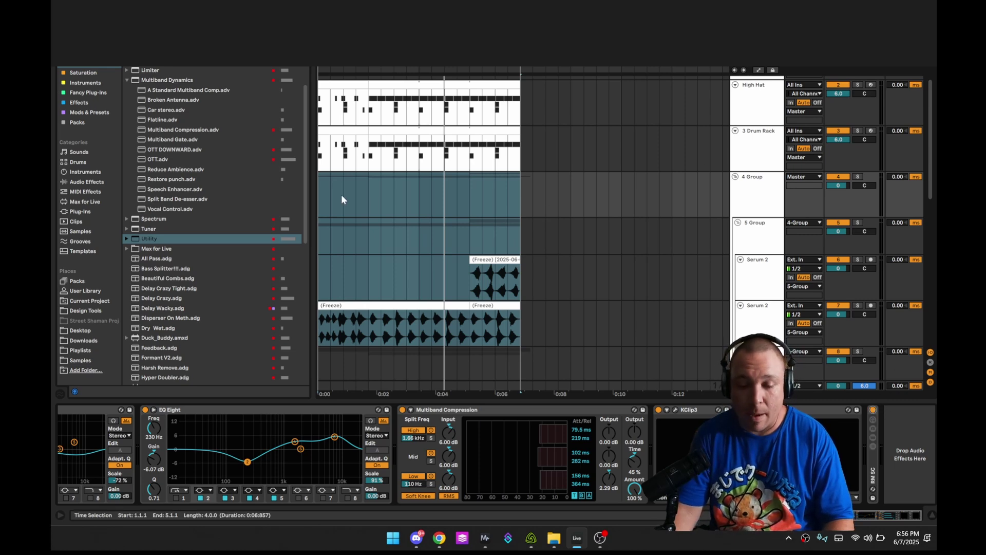
# Replay the loop from its start to compare the mix with the RM SC rack active on the 4 Group.
pyautogui.click(324, 199)
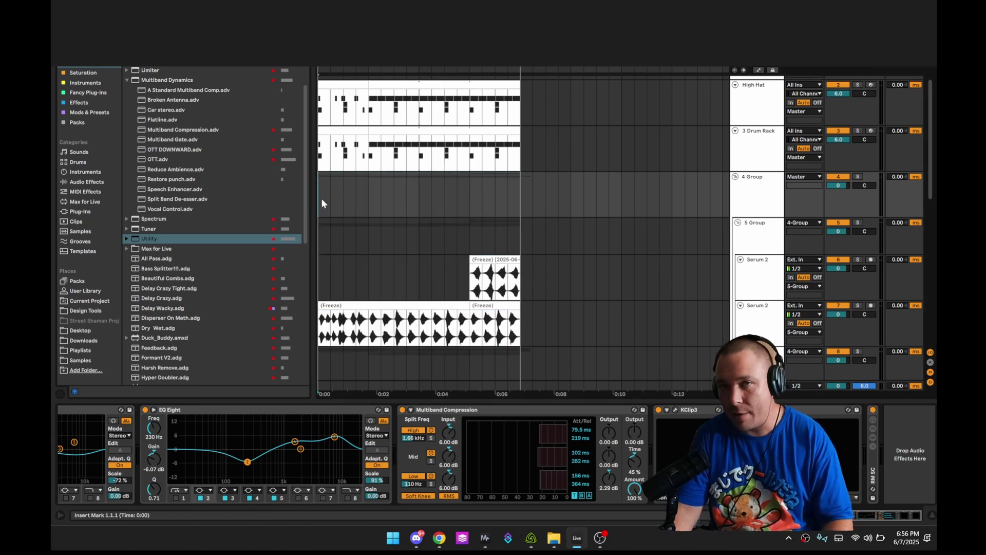
pyautogui.press('space')
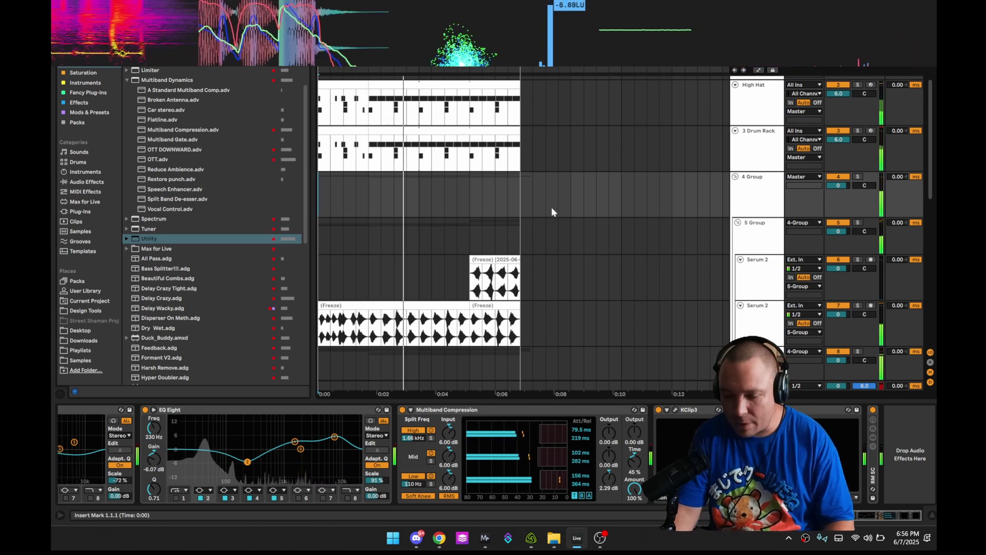
pyautogui.press('space')
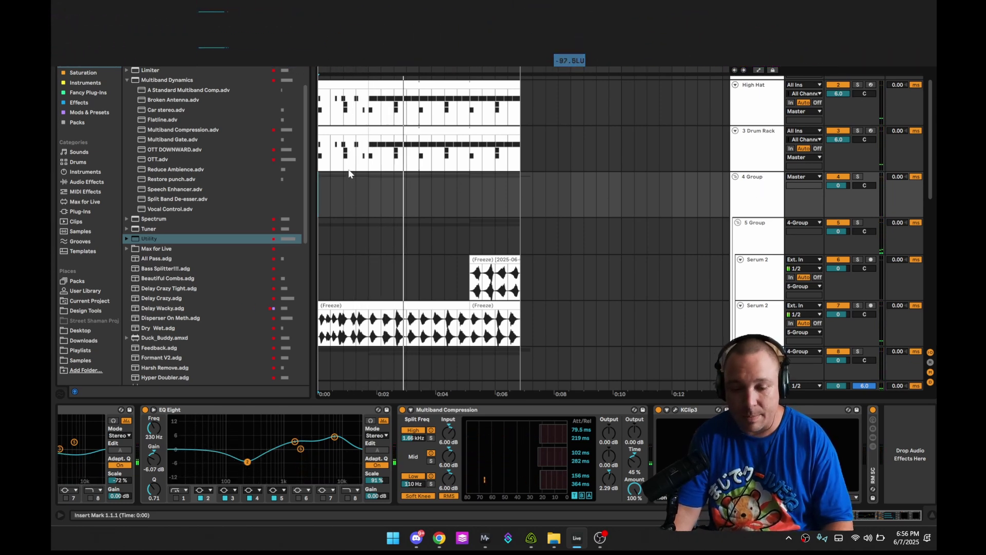
pyautogui.click(321, 161)
pyautogui.press('space')
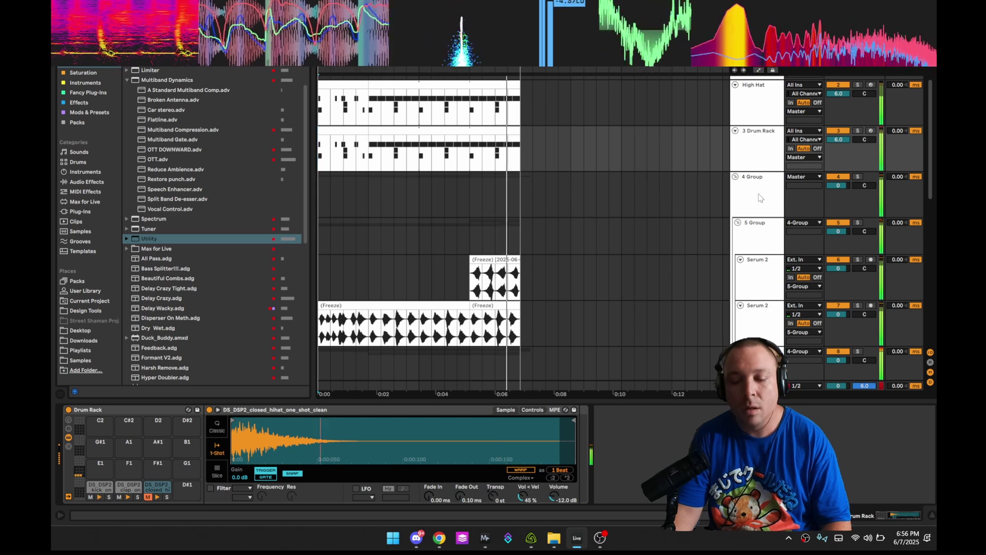
pyautogui.press('space')
# Expand the RM SC rack on the 4 Group and examine its Compressor and MRingModulator chains and their sidechain sources.
pyautogui.click(872, 415)
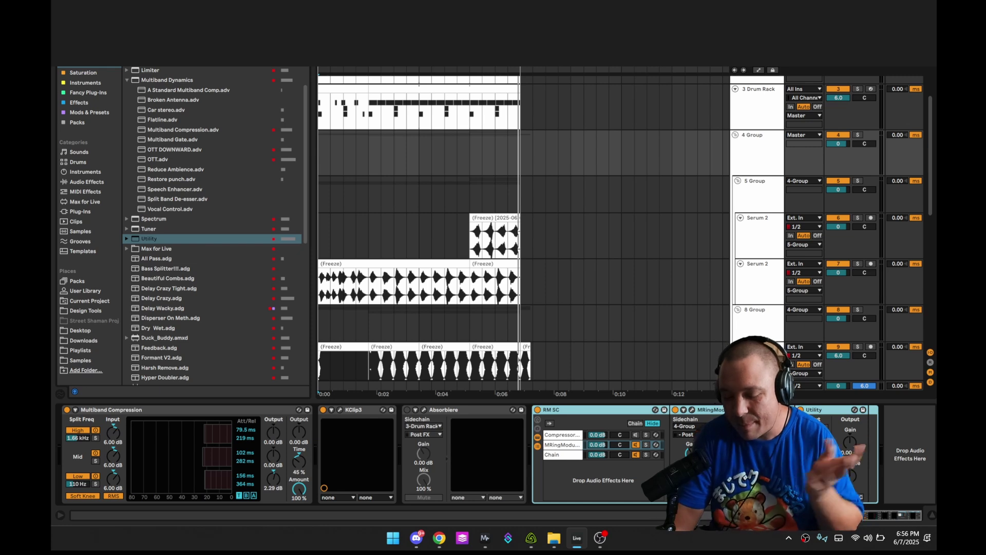
pyautogui.click(581, 435)
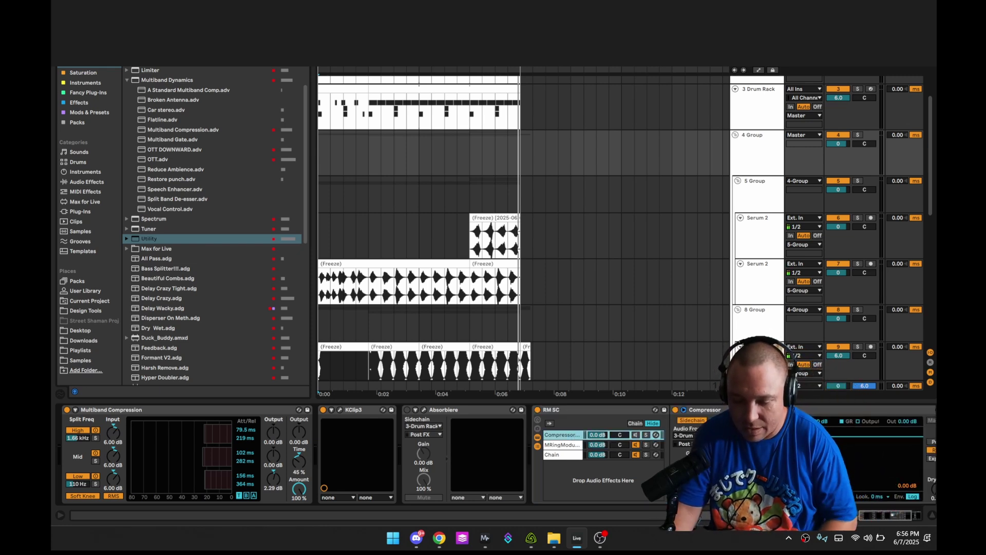
pyautogui.hscroll(4, 693, 436)
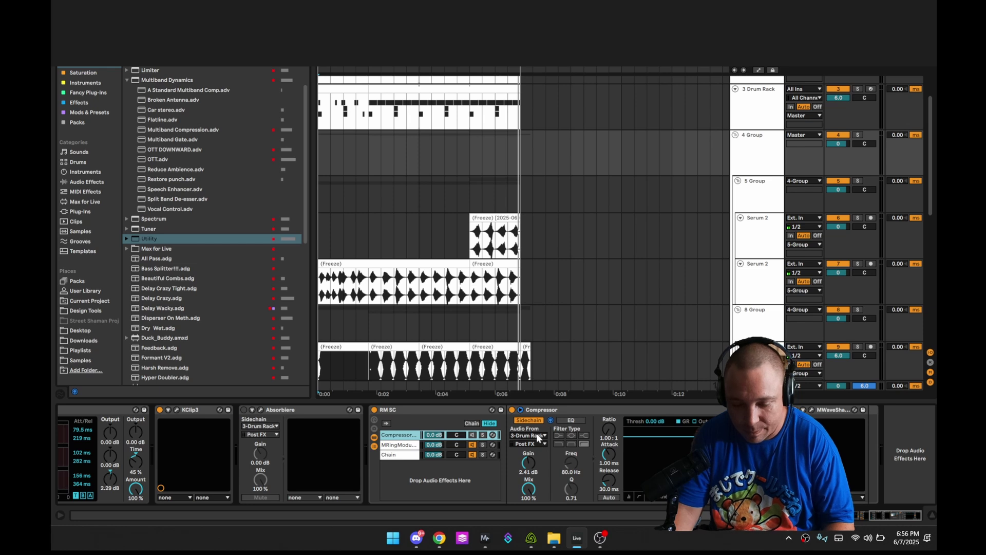
pyautogui.click(396, 446)
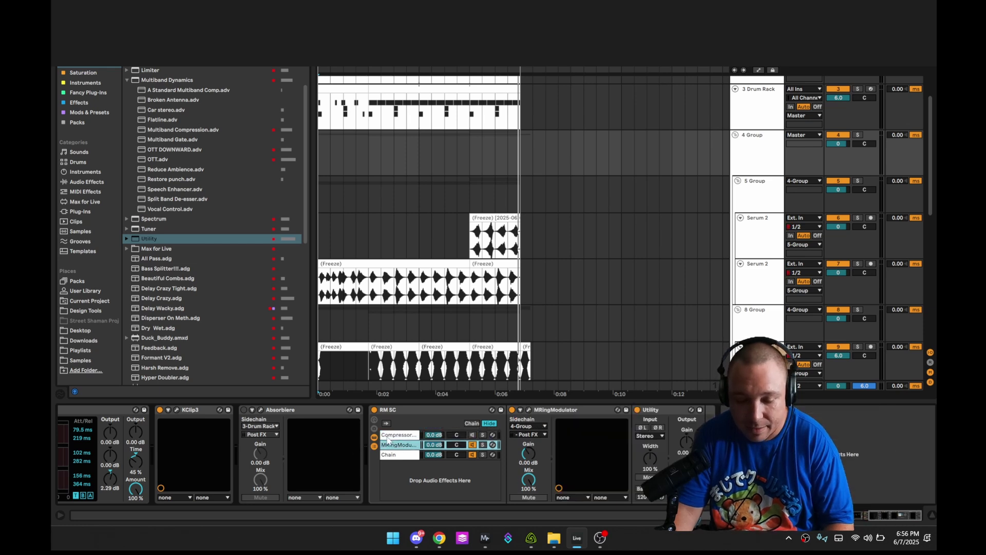
# Bypass and collapse the RM SC rack, and enable the Absorbiere plug-in on the 4 Group.
pyautogui.click(405, 417)
pyautogui.click(374, 410)
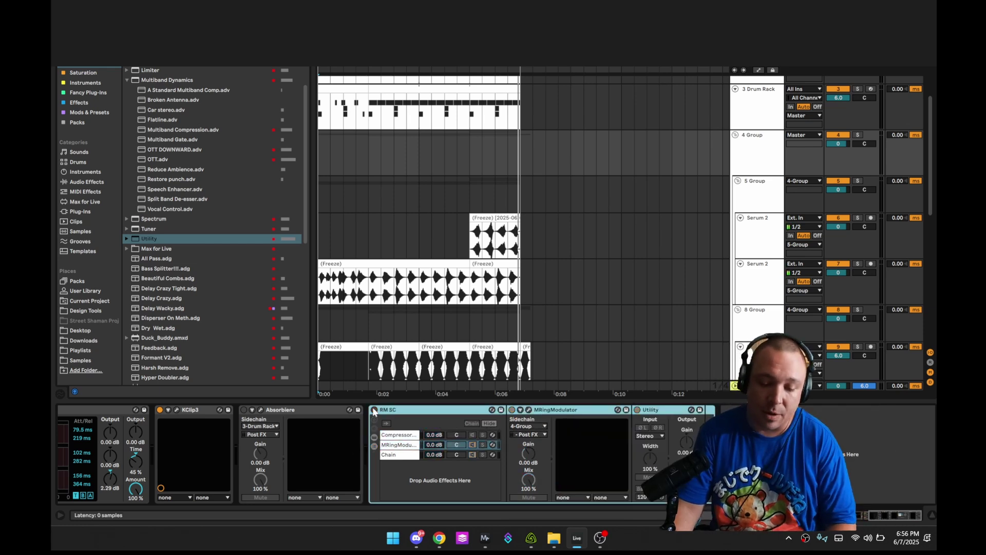
pyautogui.doubleClick(400, 413)
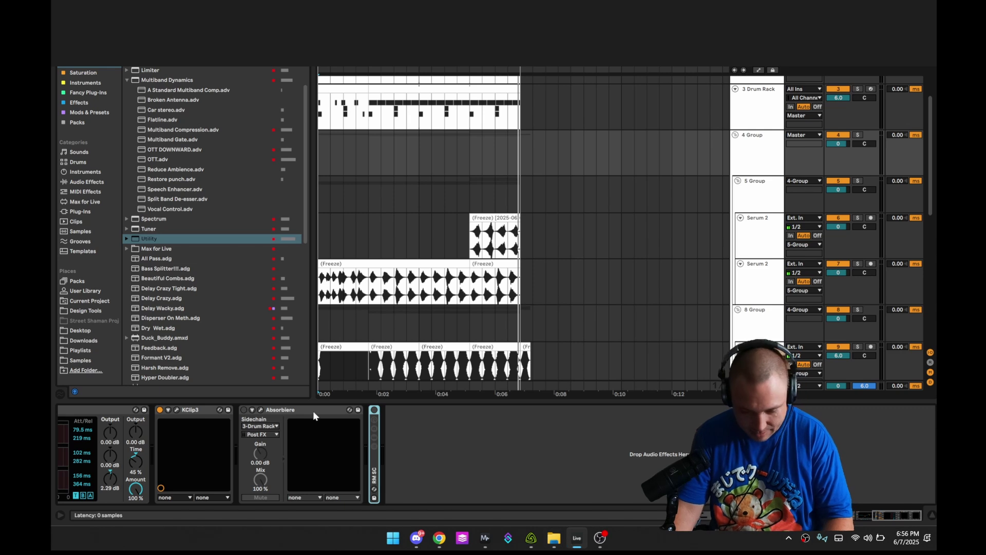
pyautogui.hscroll(-3, 314, 416)
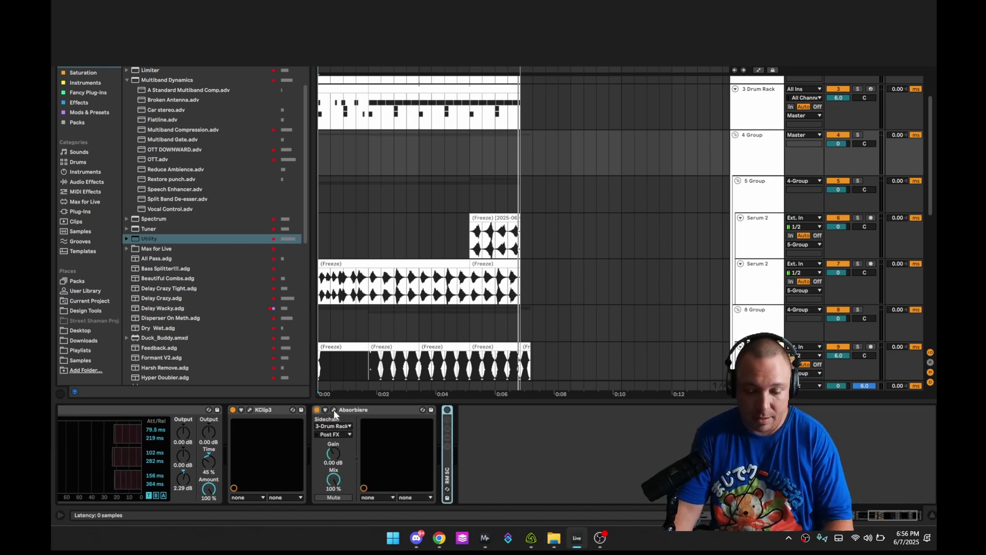
# Reset Absorbiere's SC Gain to its default value and close the plug-in window.
pyautogui.click(334, 410)
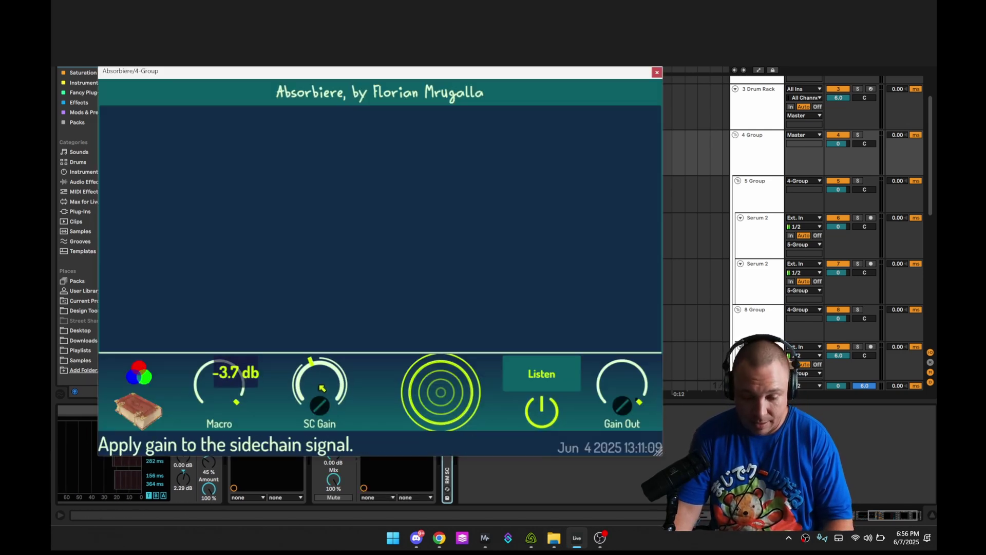
pyautogui.doubleClick(322, 388)
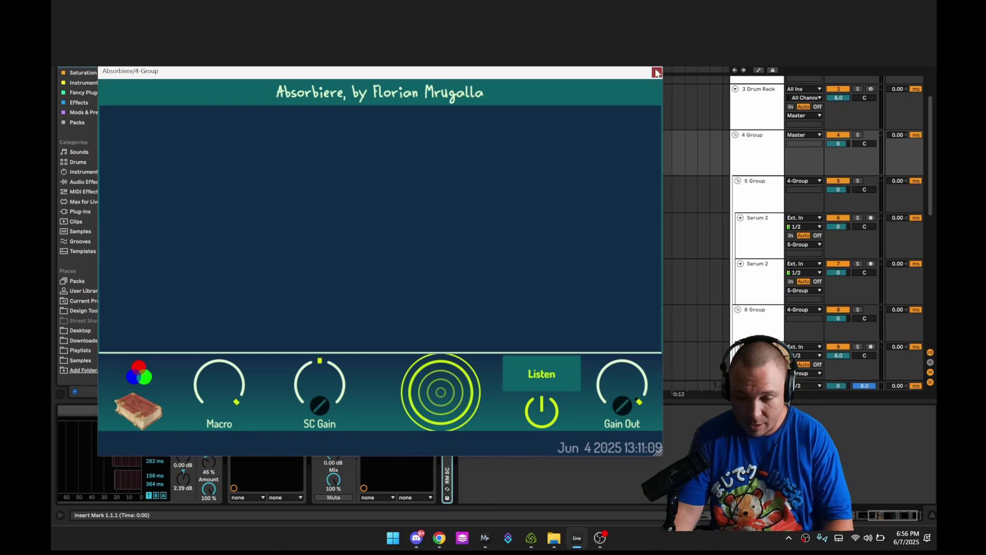
pyautogui.click(656, 73)
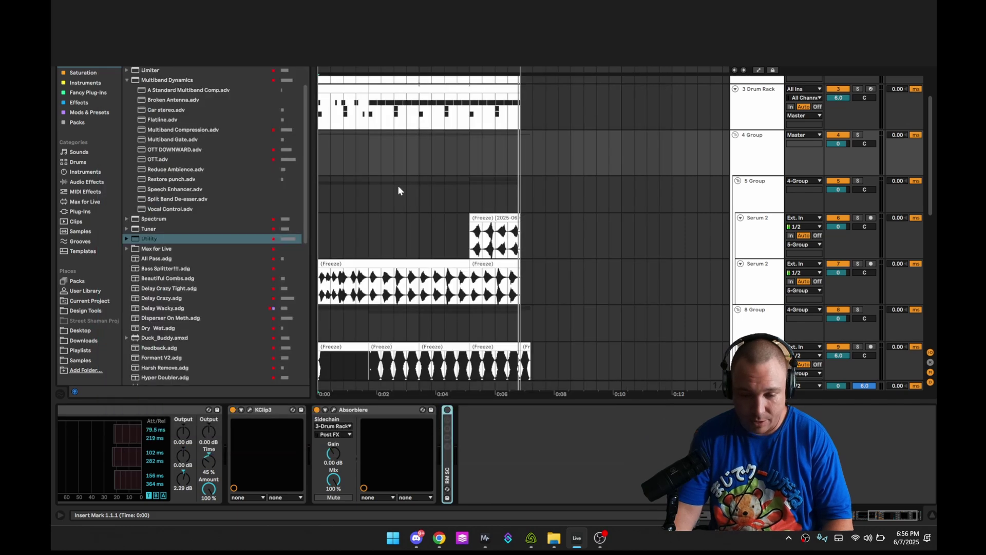
# Normalize Absorbiere's sidechain input by having the plug-in listen to it during playback, and close the plug-in window.
pyautogui.click(333, 411)
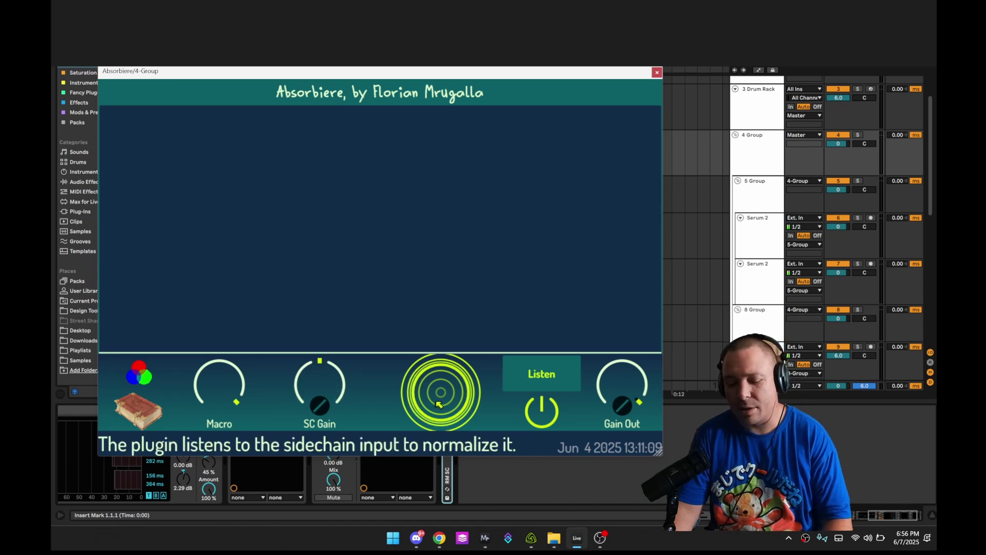
pyautogui.click(438, 405)
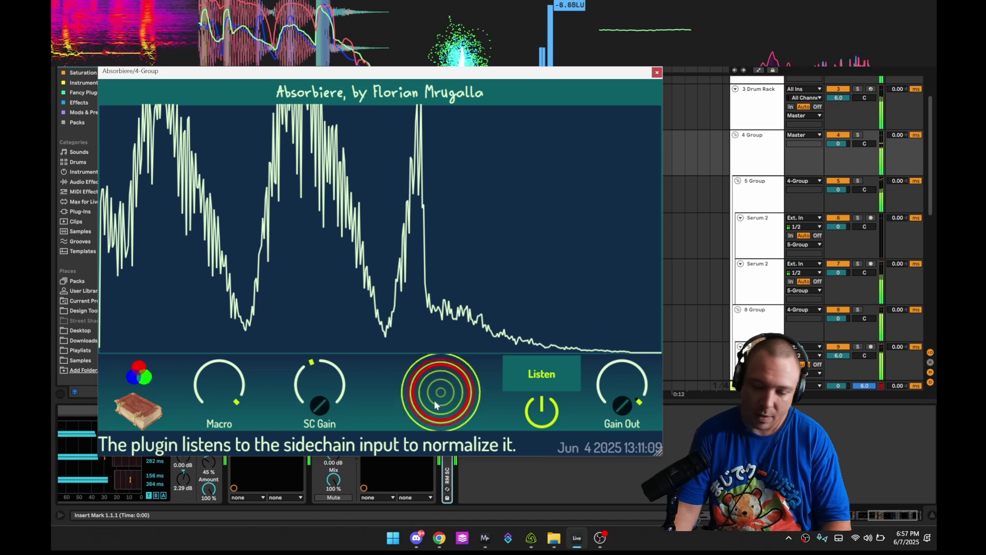
pyautogui.click(437, 402)
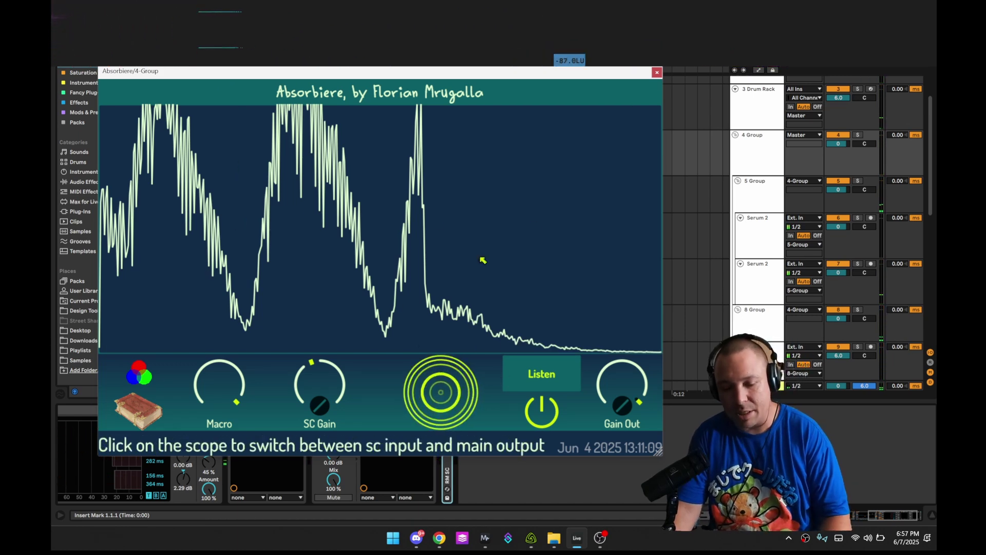
pyautogui.click(657, 72)
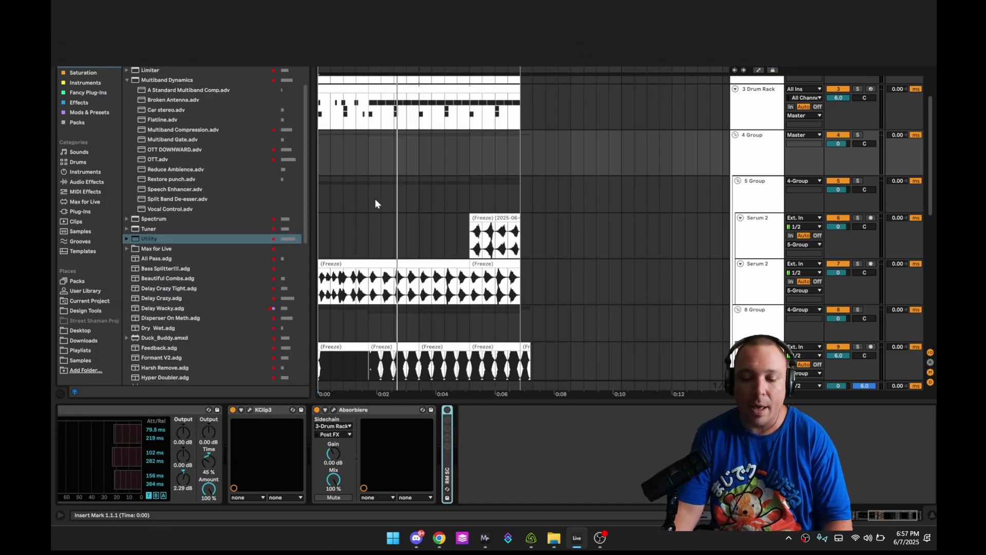
# Play the loop to hear the 4 Group ducked against the drums by Absorbiere.
pyautogui.scroll(3, 375, 204)
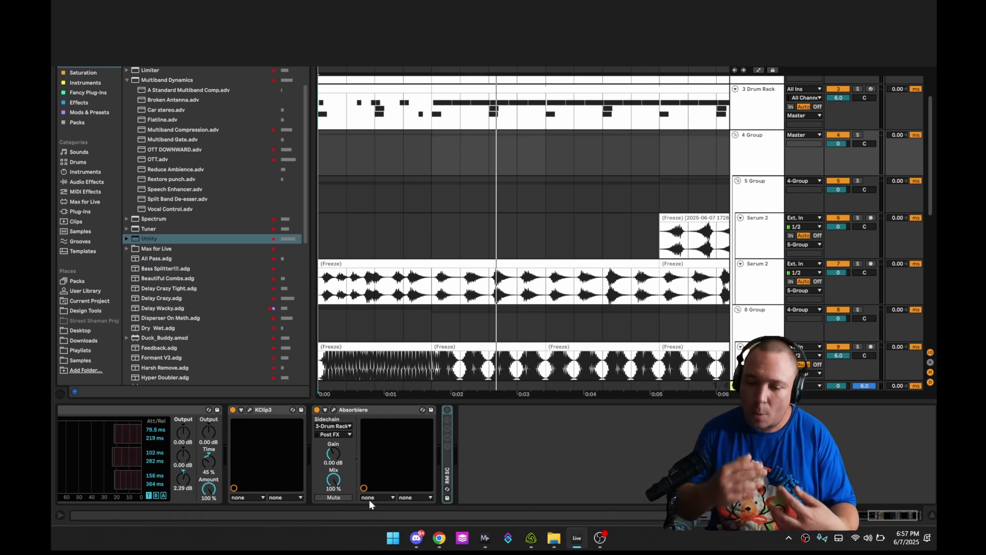
pyautogui.scroll(-3, 408, 222)
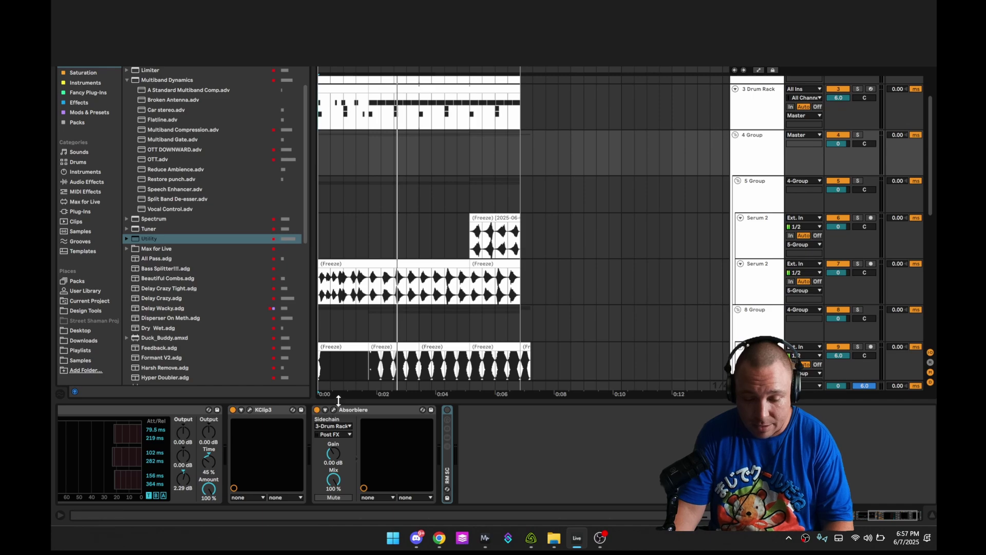
pyautogui.click(339, 400)
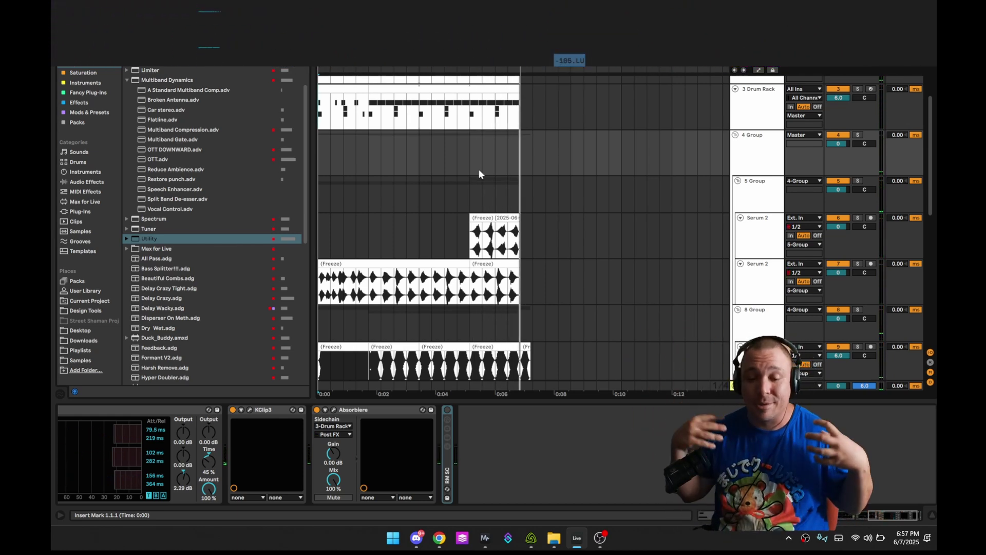
# Examine the chains inside the RM SC rack and the Absorbiere plug-in window on the 4 Group, and close both views.
pyautogui.doubleClick(445, 454)
pyautogui.click(466, 436)
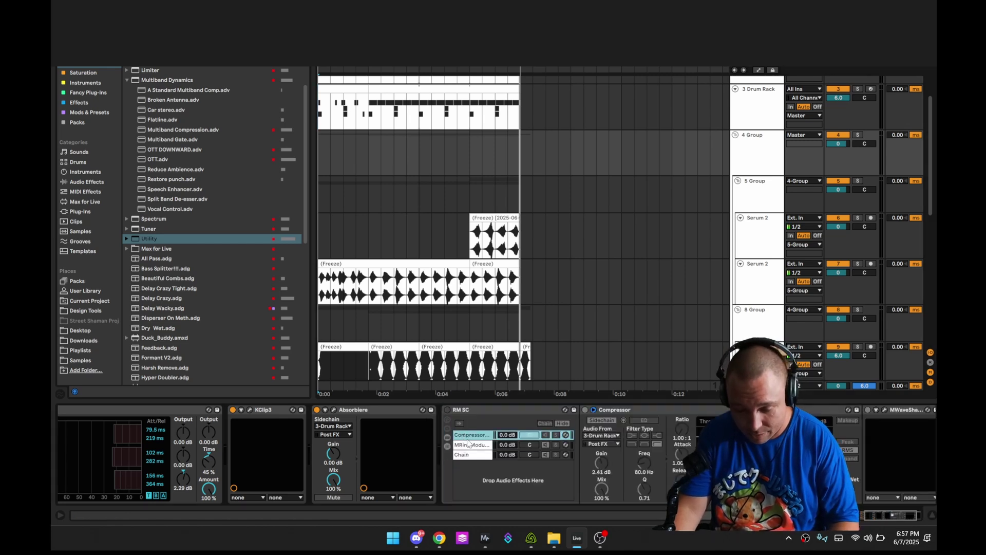
pyautogui.doubleClick(470, 409)
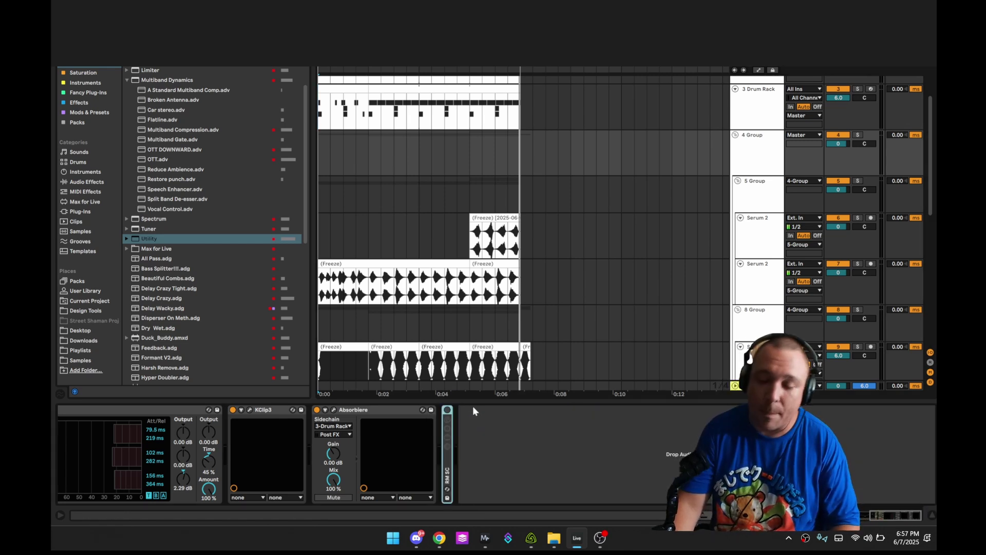
pyautogui.click(334, 410)
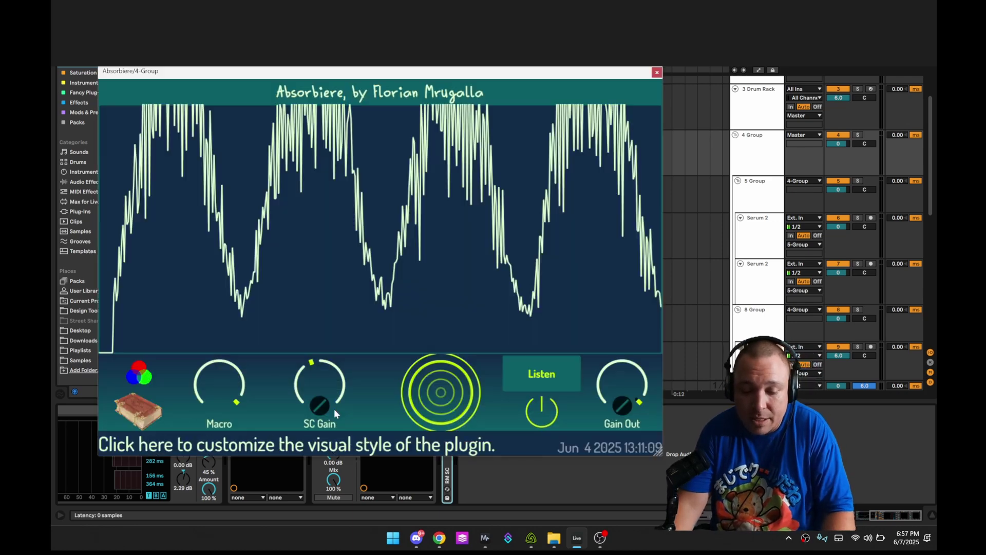
pyautogui.click(661, 76)
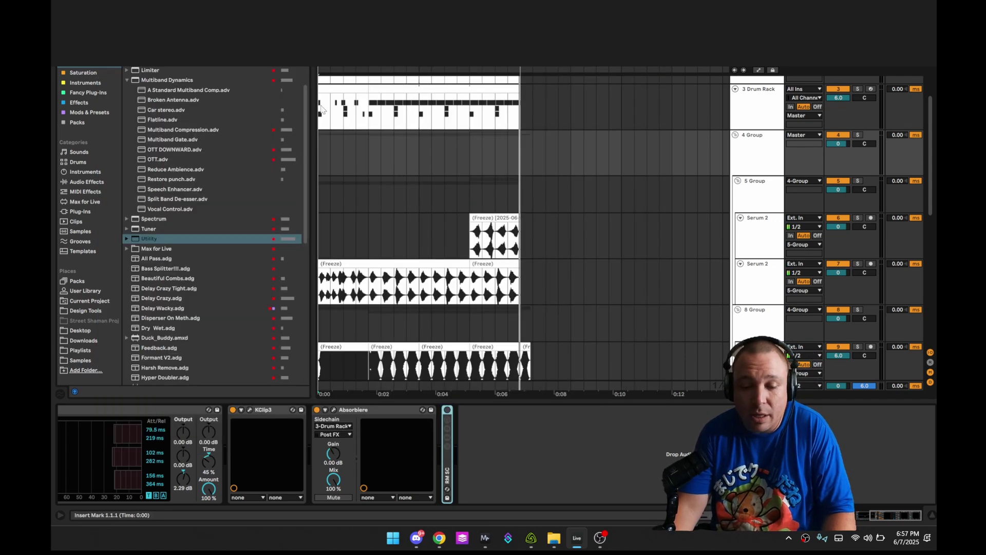
# Play the loop from the start of the 3 Drum Rack clip to hear the drums and bass together.
pyautogui.click(321, 119)
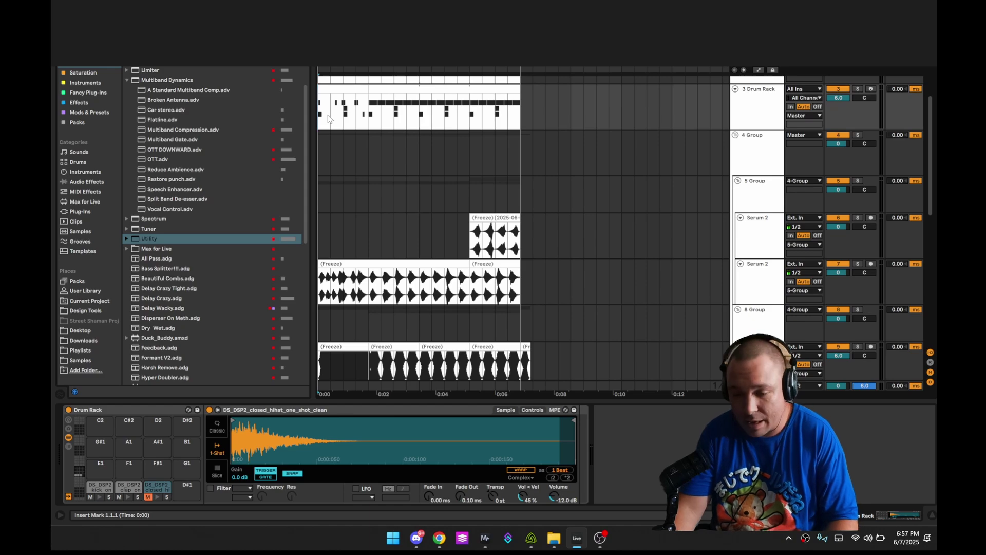
pyautogui.press('space')
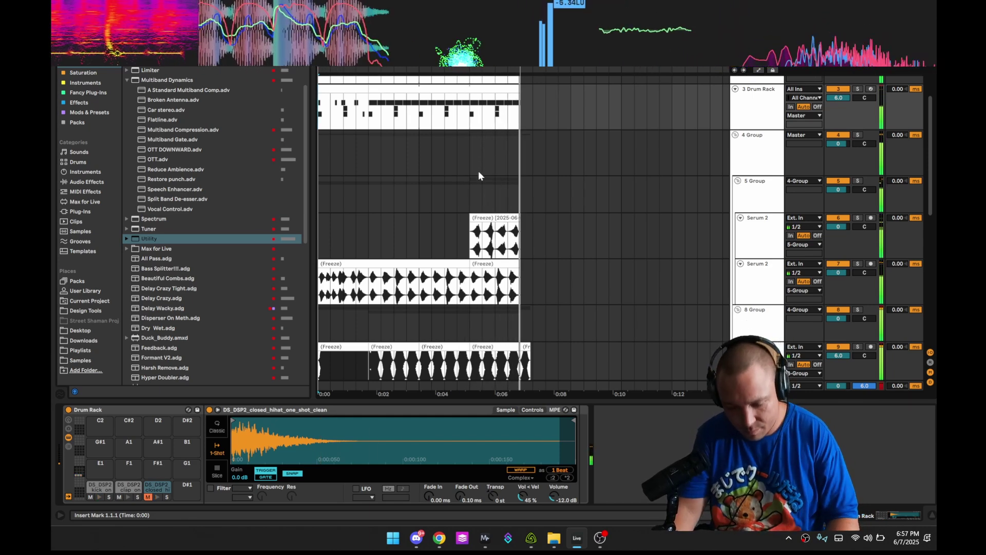
# Solo the 11 Group and play its loop from the beginning.
pyautogui.scroll(-3, 478, 170)
pyautogui.scroll(-5, 483, 172)
pyautogui.click(760, 235)
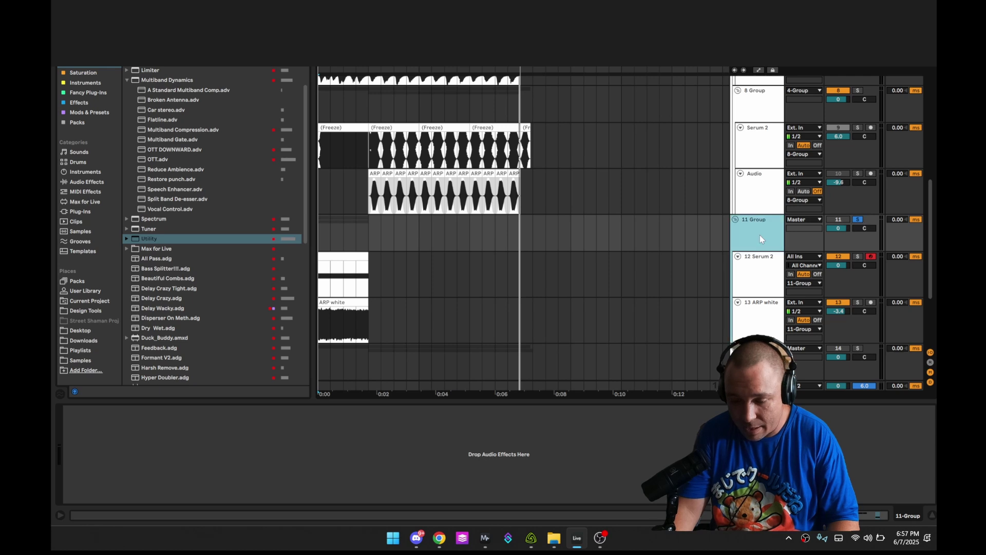
pyautogui.press('space')
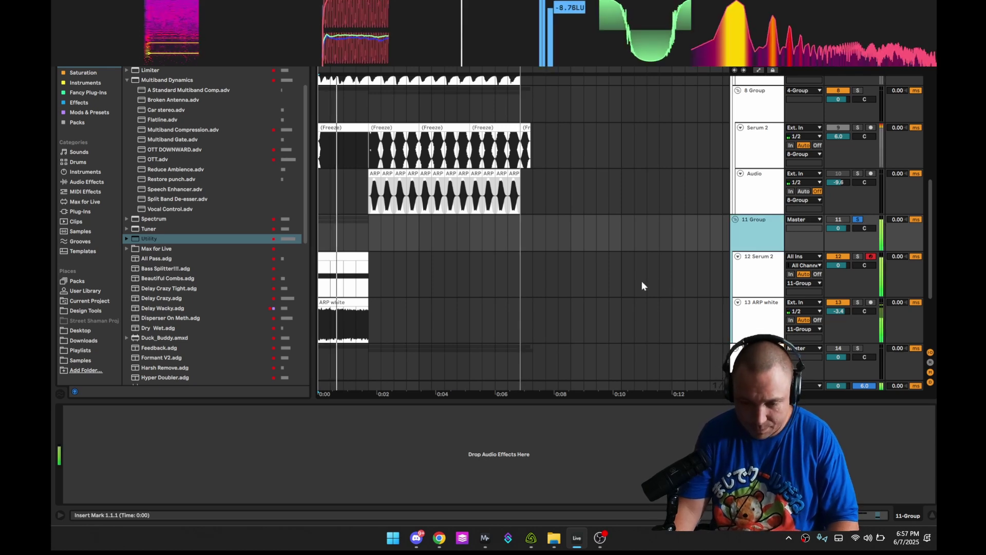
# Bypass the RM SC rack on the 13 ARP white track, enable Absorbiere instead, and play the loop to compare them.
pyautogui.click(564, 320)
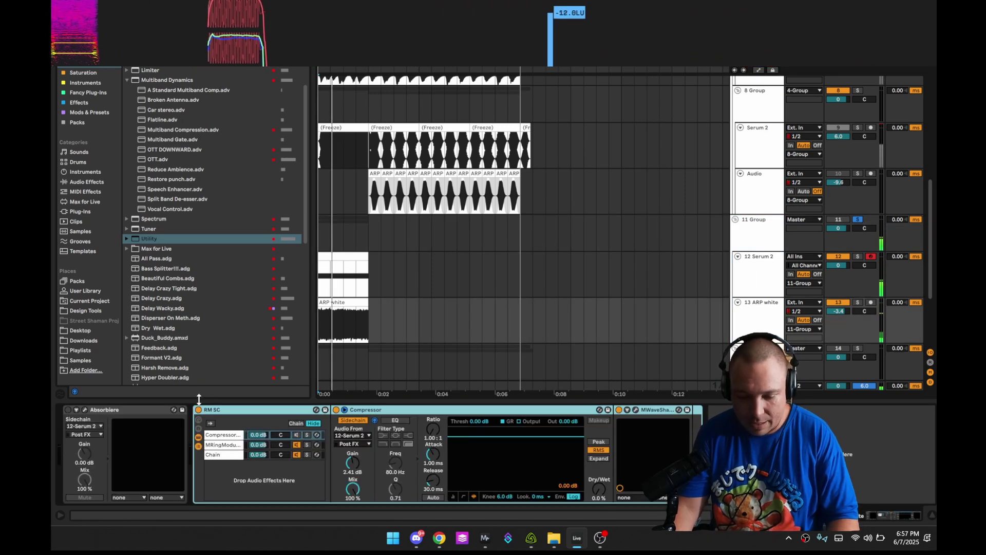
pyautogui.press('space')
pyautogui.press('space')
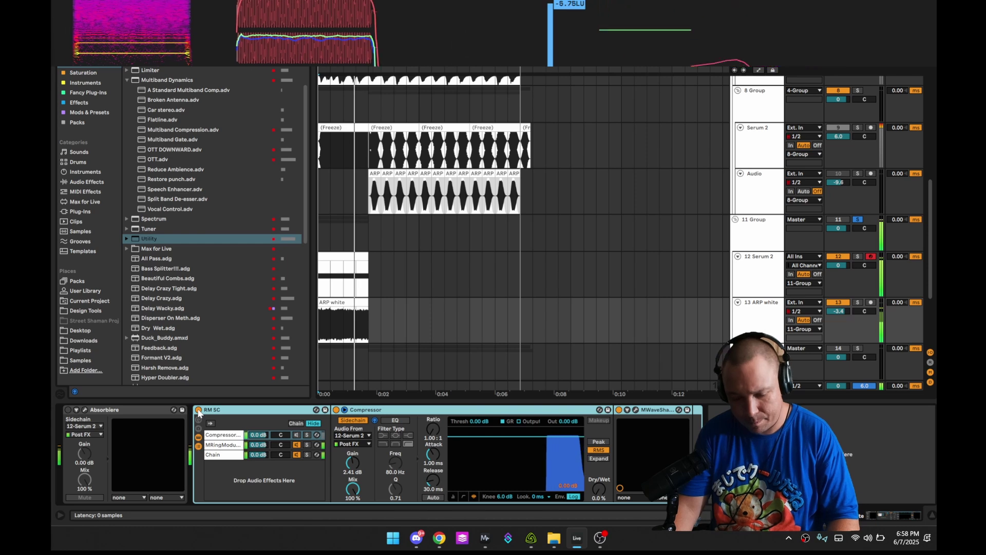
pyautogui.click(197, 410)
pyautogui.click(197, 410)
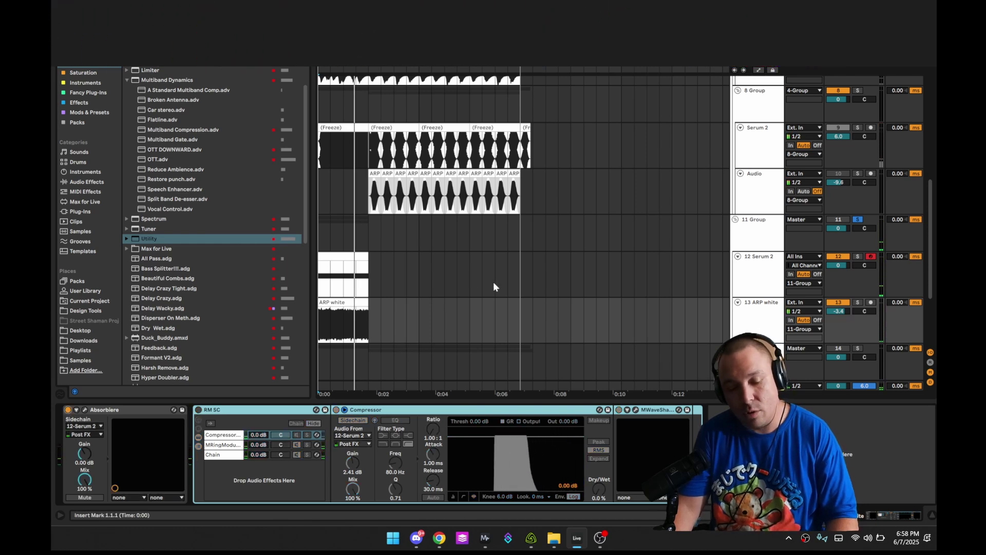
pyautogui.press('space')
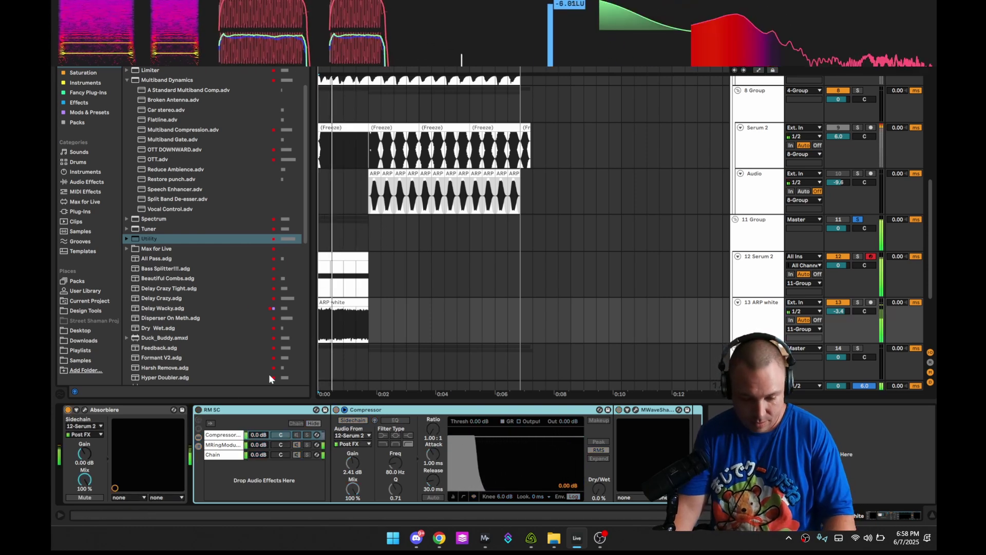
pyautogui.press('space')
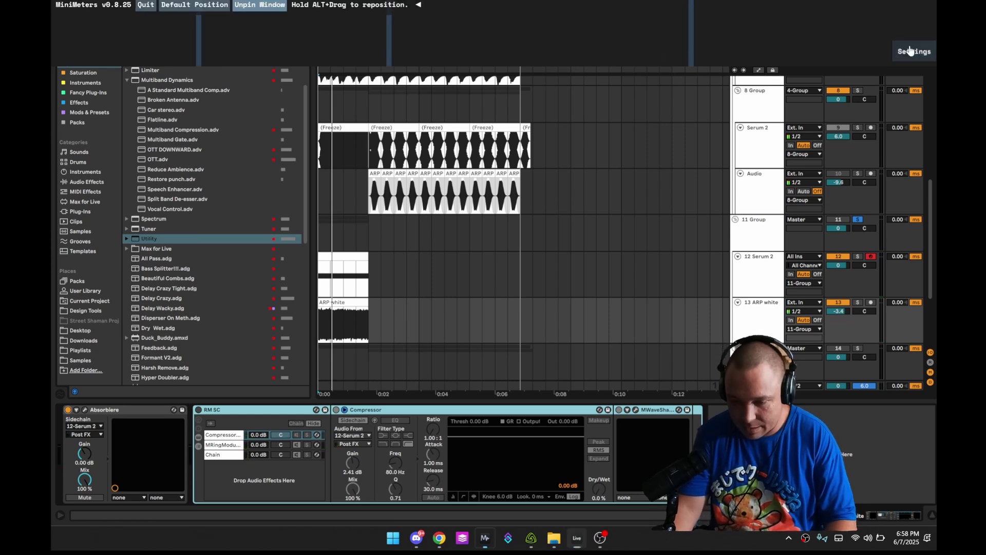
# Switch to MiniMeters, open its oscilloscope in a separate large window, and play the 12 Serum 2 clip in Ableton Live.
pyautogui.click(910, 51)
pyautogui.click(669, 56)
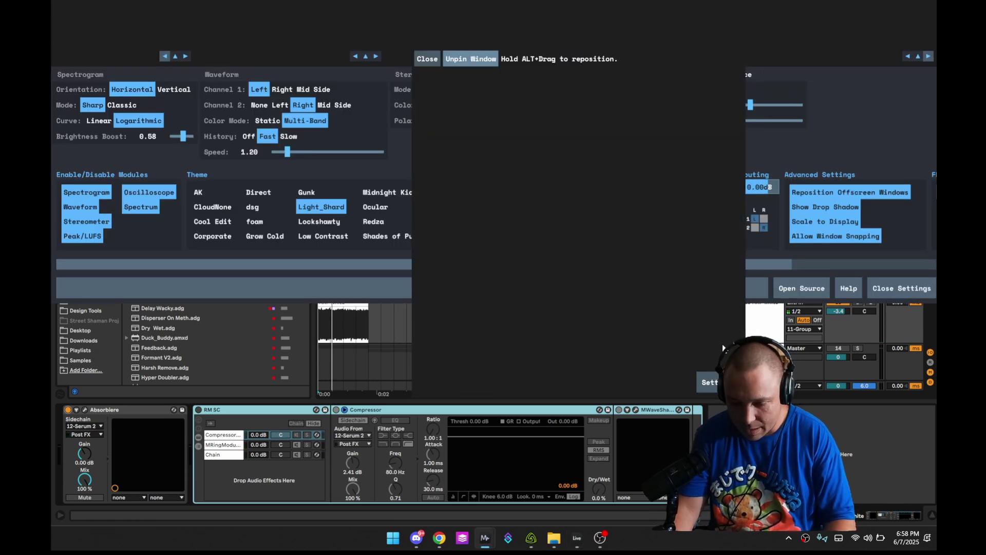
pyautogui.click(902, 288)
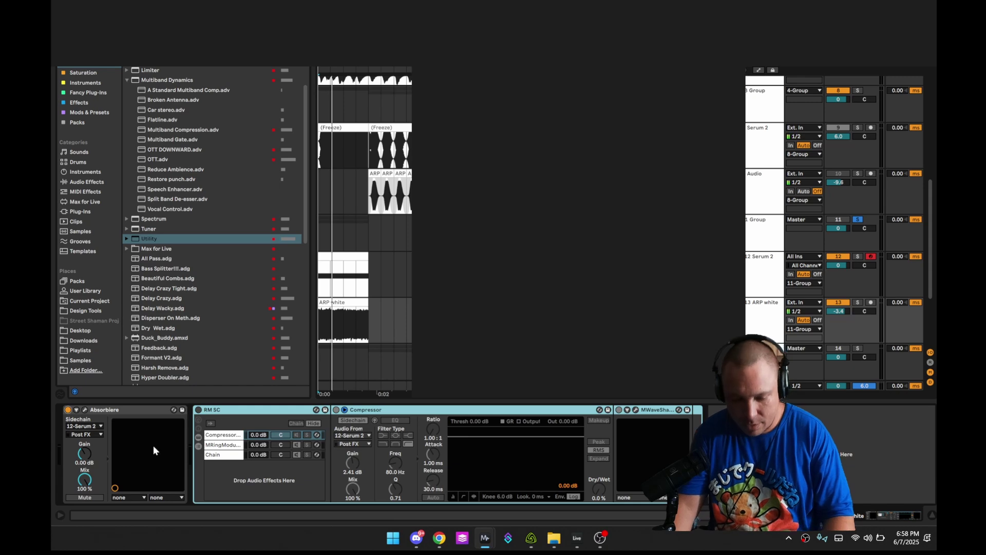
pyautogui.click(324, 288)
pyautogui.press('space')
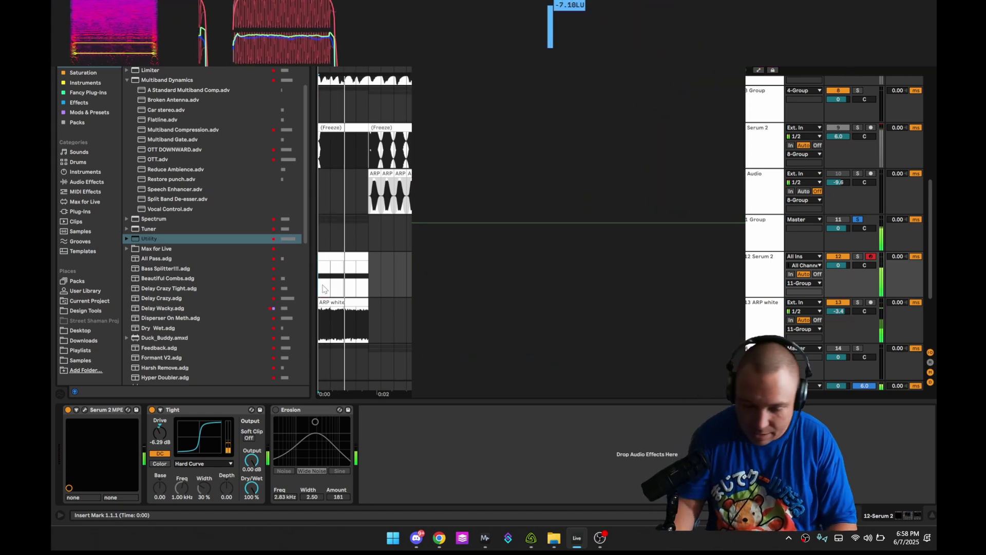
# Set Absorbiere's SC Gain on the 13 ARP white track to about 0.1 dB during playback, and close the plug-in window.
pyautogui.click(773, 229)
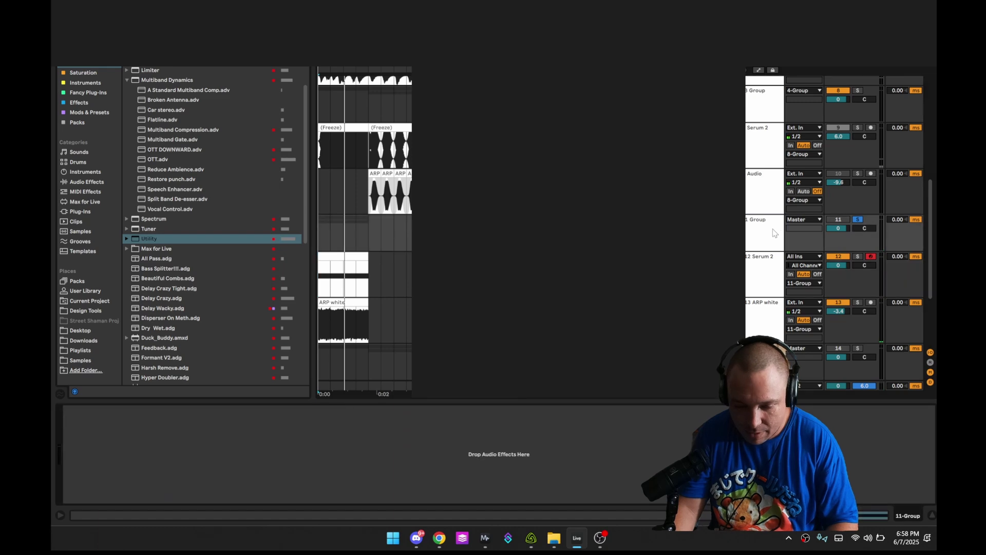
pyautogui.click(778, 324)
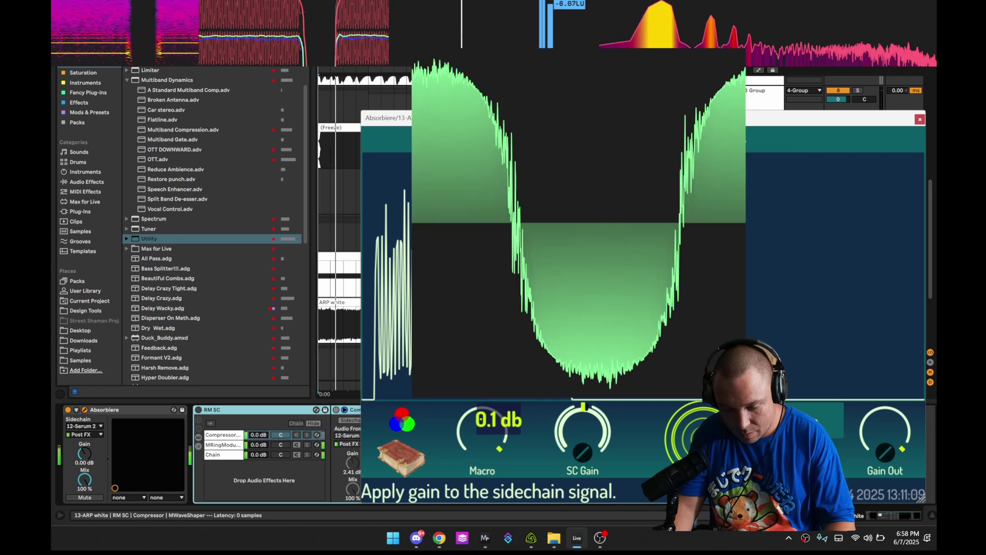
pyautogui.moveTo(904, 49)
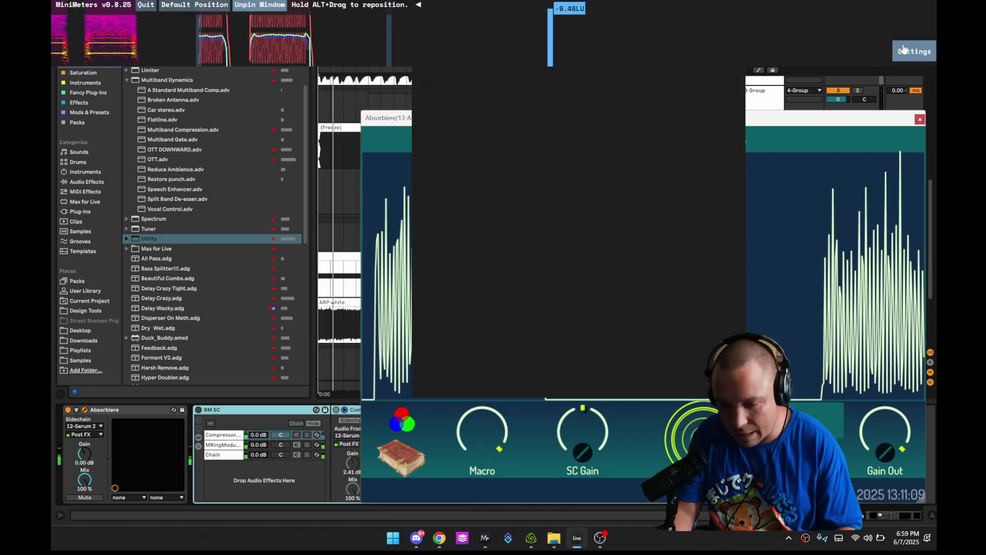
pyautogui.click(919, 120)
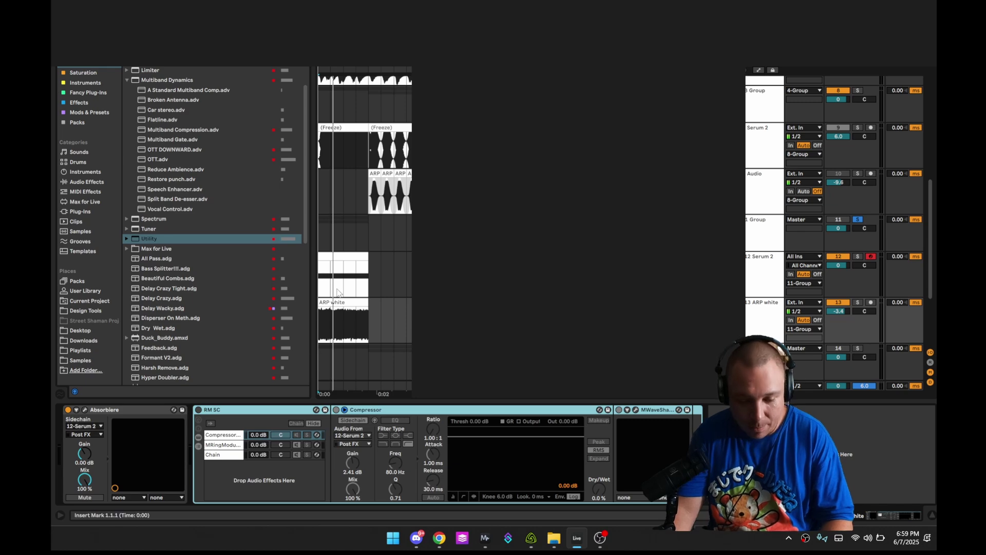
# Play the ducked 11 Group loop to examine its waveform on the enlarged oscilloscope, and close the oscilloscope window.
pyautogui.press('space')
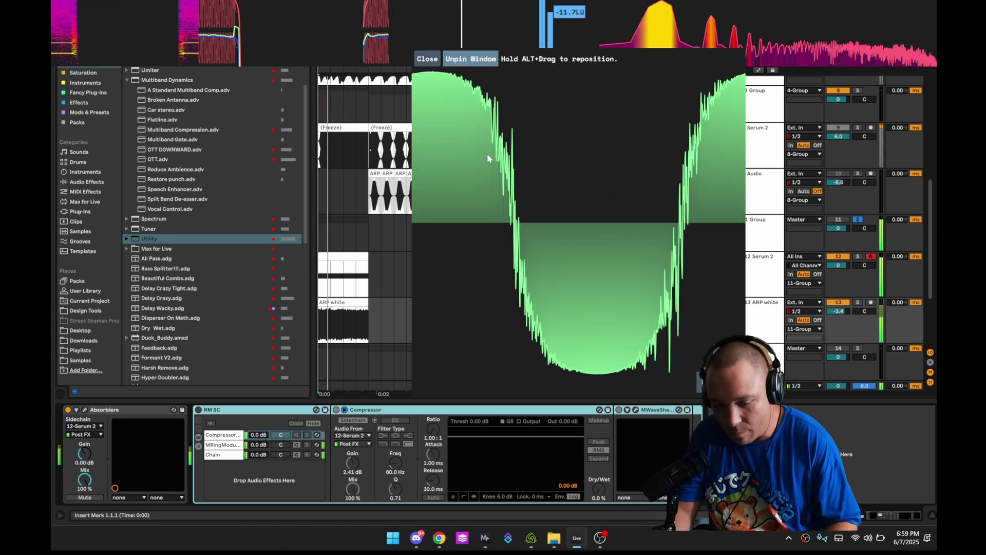
pyautogui.press('space')
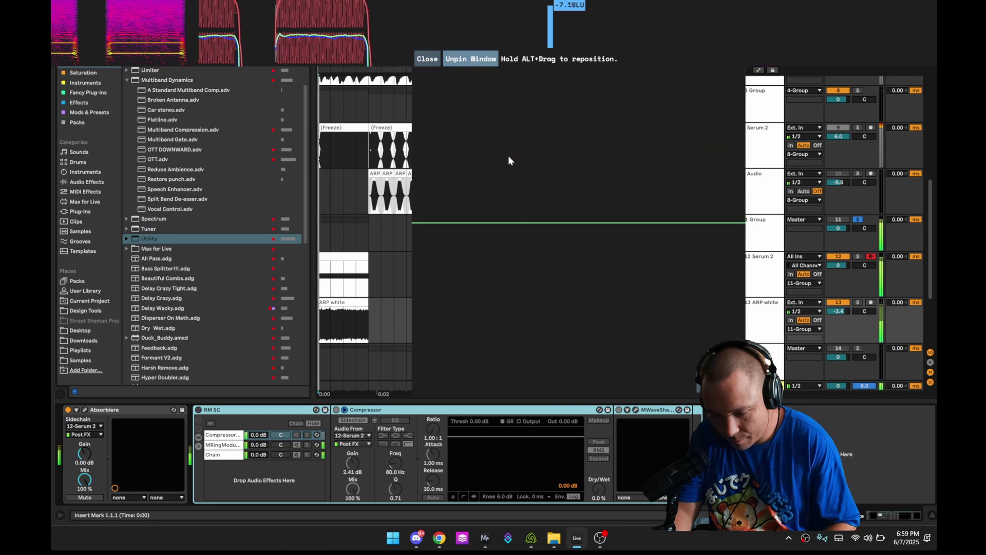
pyautogui.press('space')
pyautogui.click(799, 301)
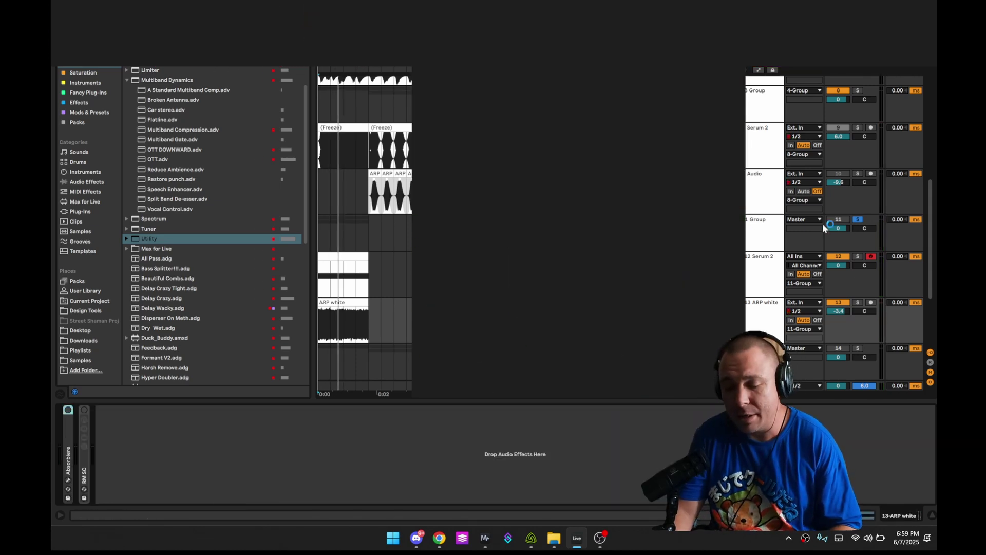
pyautogui.moveTo(468, 75)
pyautogui.click(424, 61)
# Solo the 14 Group and set its Audio track's volume to -5.4 dB while playing the group's clips.
pyautogui.scroll(-5, 390, 357)
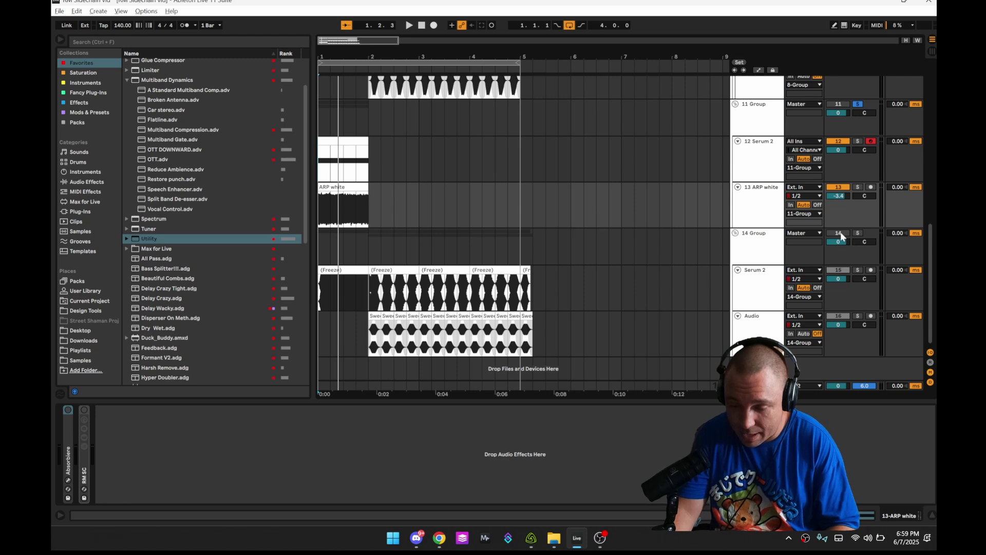
pyautogui.click(328, 291)
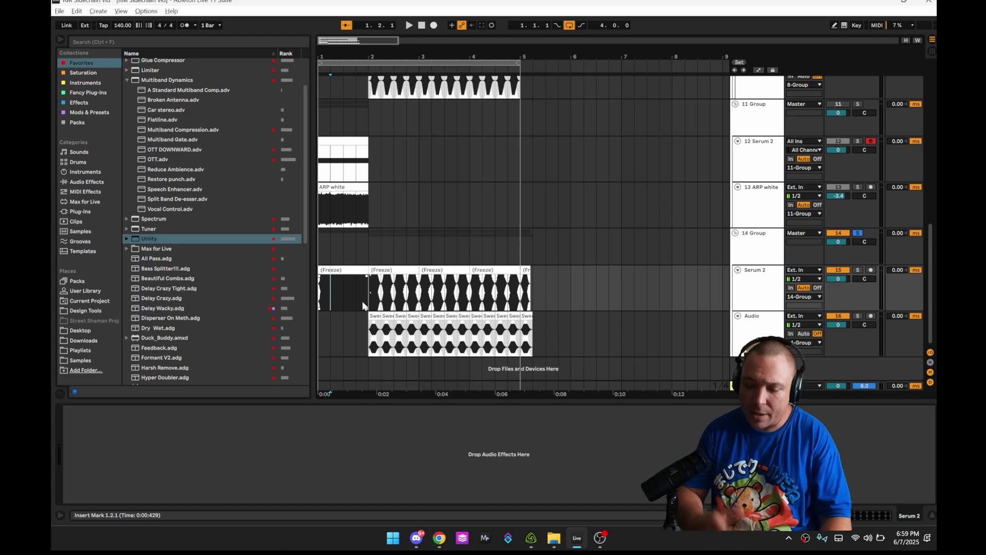
pyautogui.press('space')
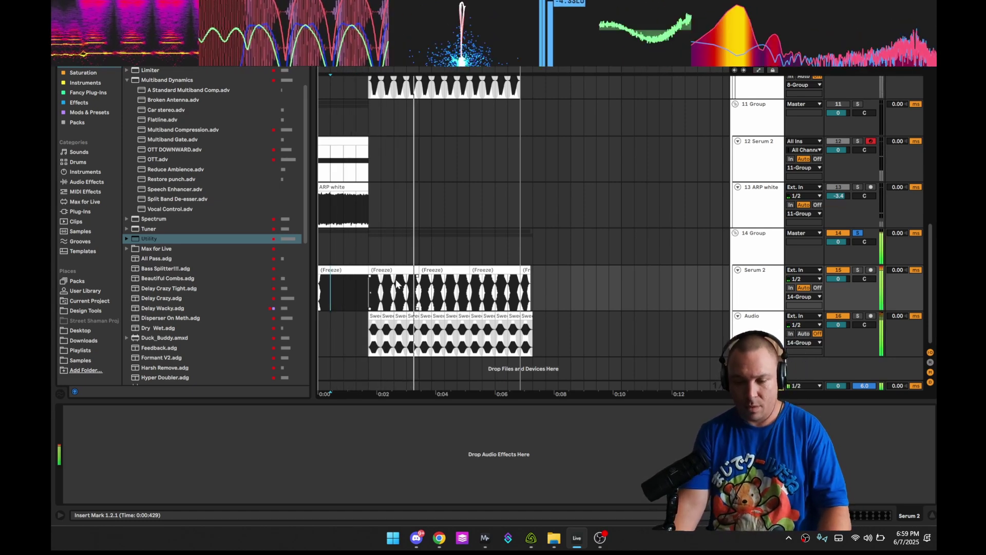
pyautogui.press('space')
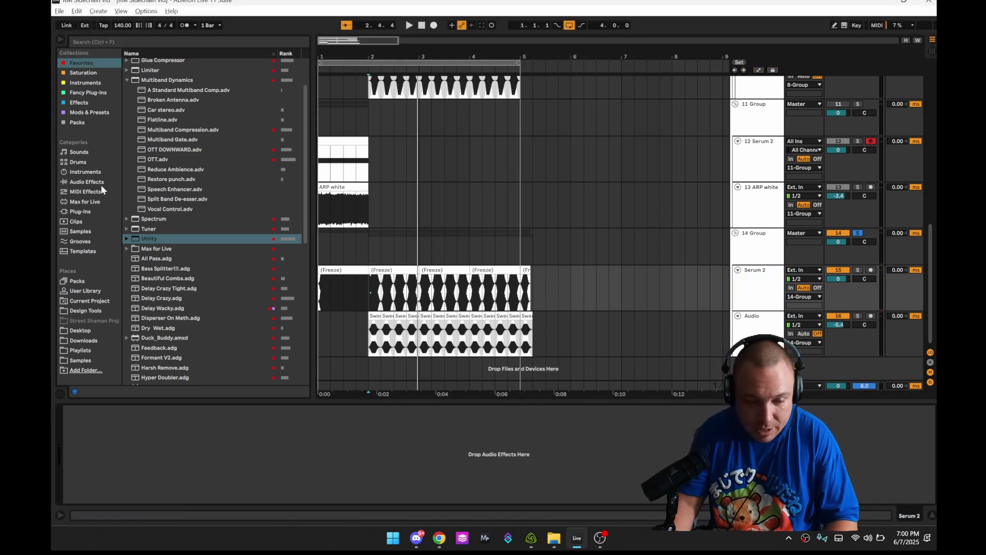
# Add Erosion from the Saturation collection to the 14 Group's Serum 2 track, with Freq 8.18 kHz, Width 2.50 and Amount 104.
pyautogui.click(85, 73)
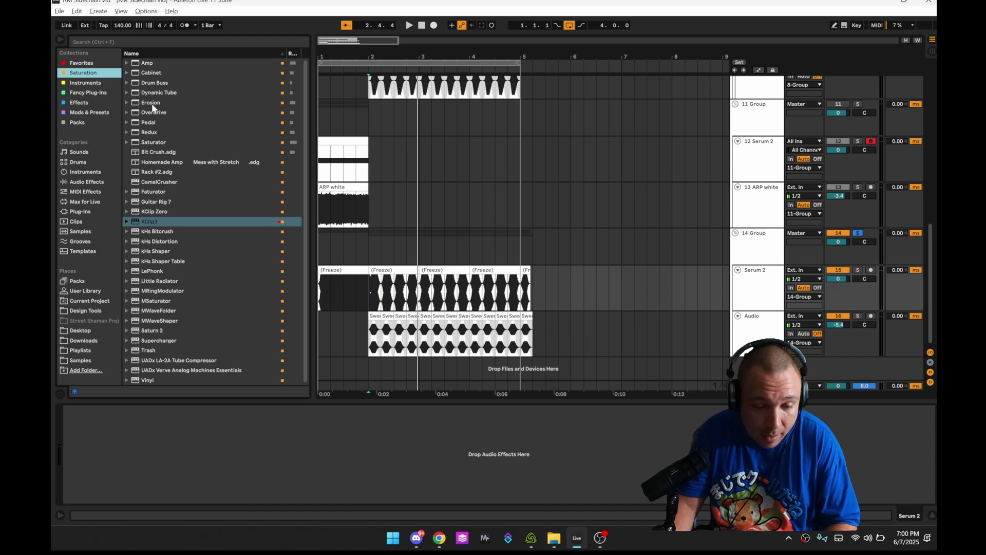
pyautogui.moveTo(151, 102); pyautogui.dragTo(107, 432)
pyautogui.click(117, 469)
pyautogui.press('space')
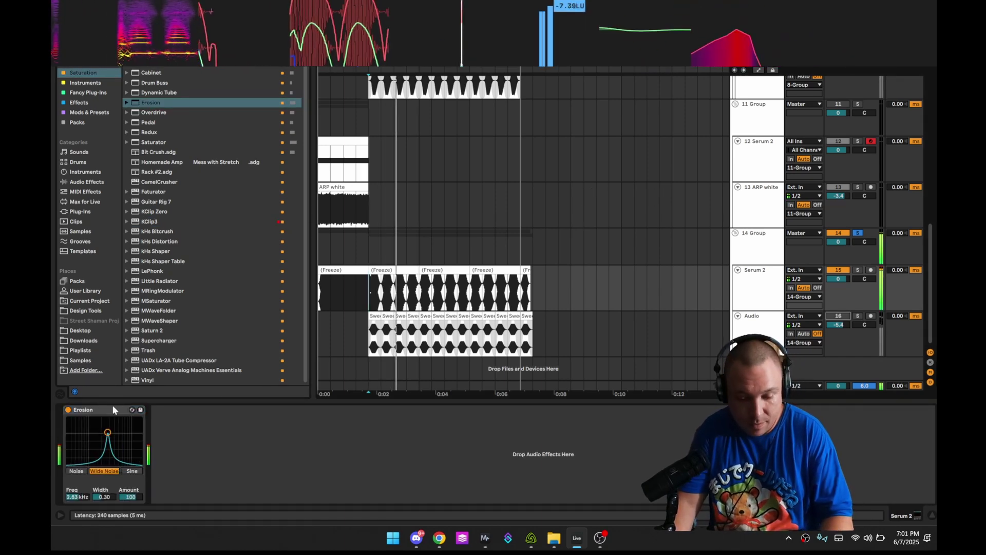
pyautogui.moveTo(106, 498); pyautogui.dragTo(131, 430)
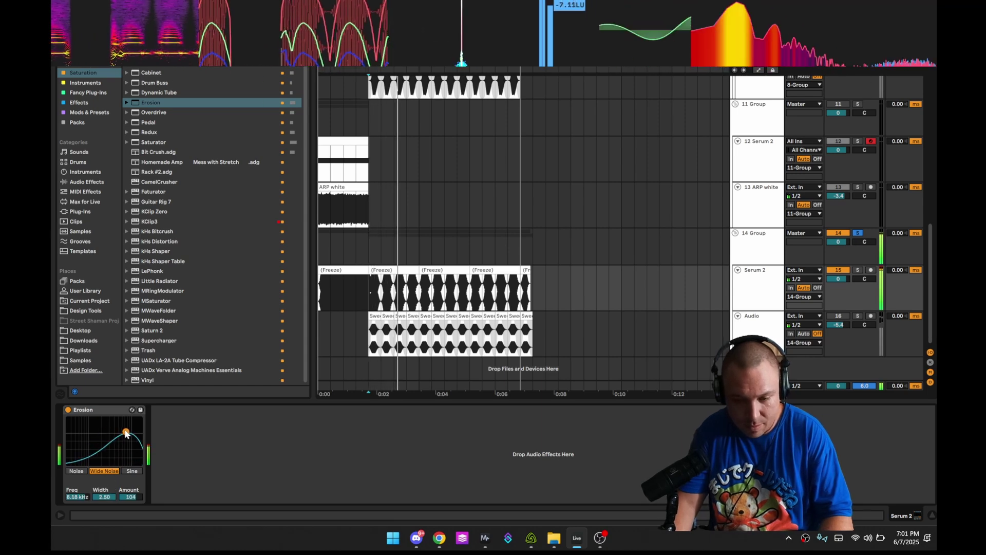
# Bypass Erosion on the Serum 2 track and play the 14 Group with its Audio layer active again.
pyautogui.click(68, 409)
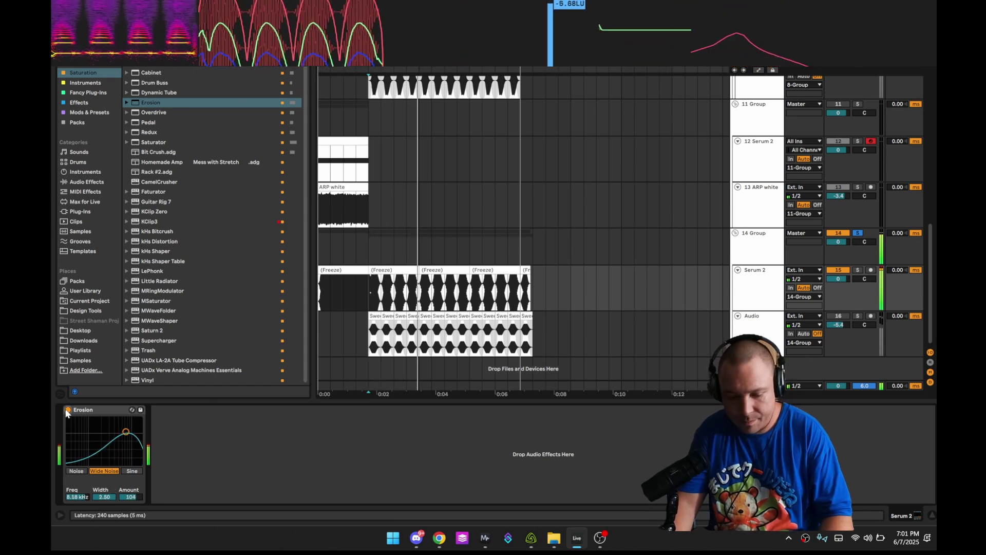
pyautogui.press('space')
pyautogui.press('space')
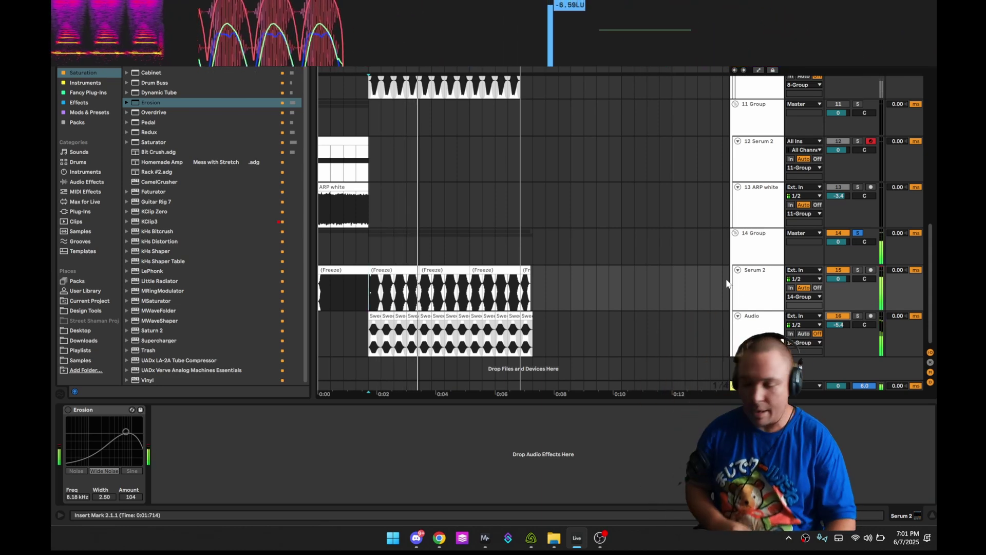
pyautogui.press('space')
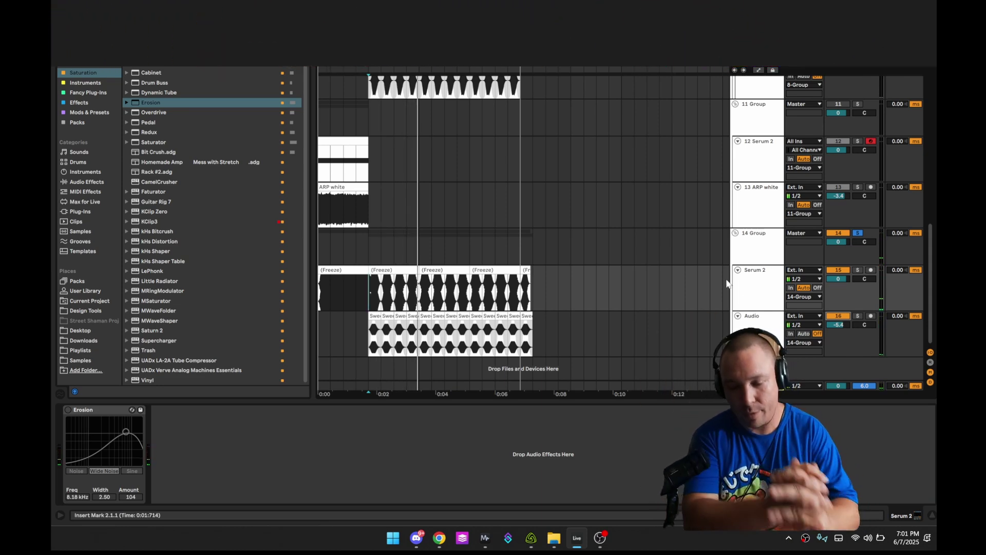
# Clear the 14 Group's solo and return to the tracks around the 11 Group.
pyautogui.scroll(5, 577, 270)
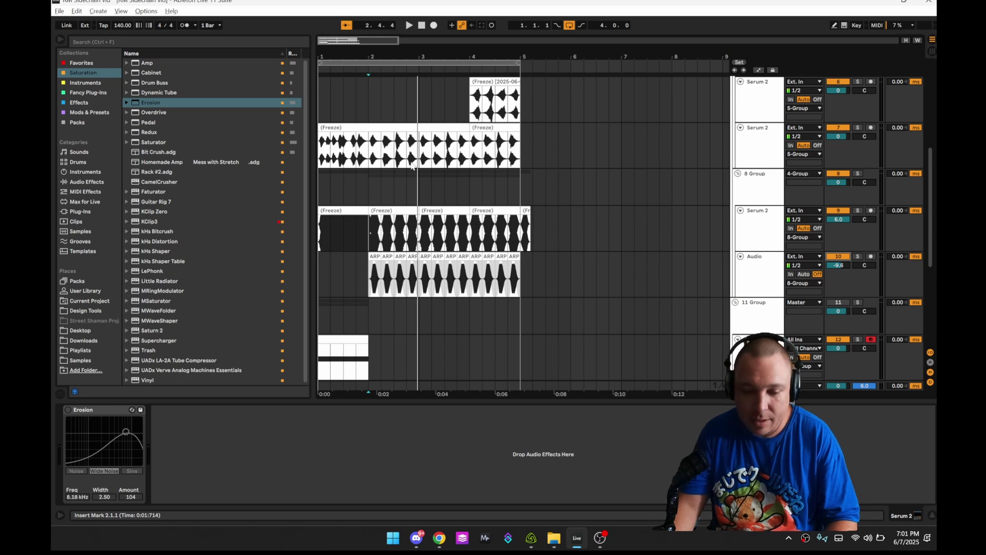
pyautogui.scroll(-3, 553, 161)
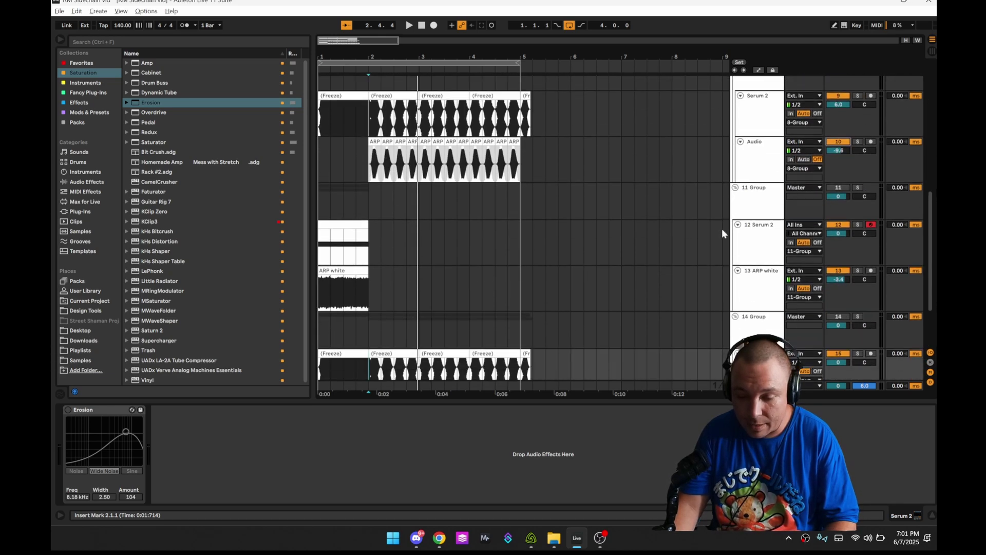
# Fold the 11 Group and the 14 Group in the arrangement.
pyautogui.scroll(-2, 757, 193)
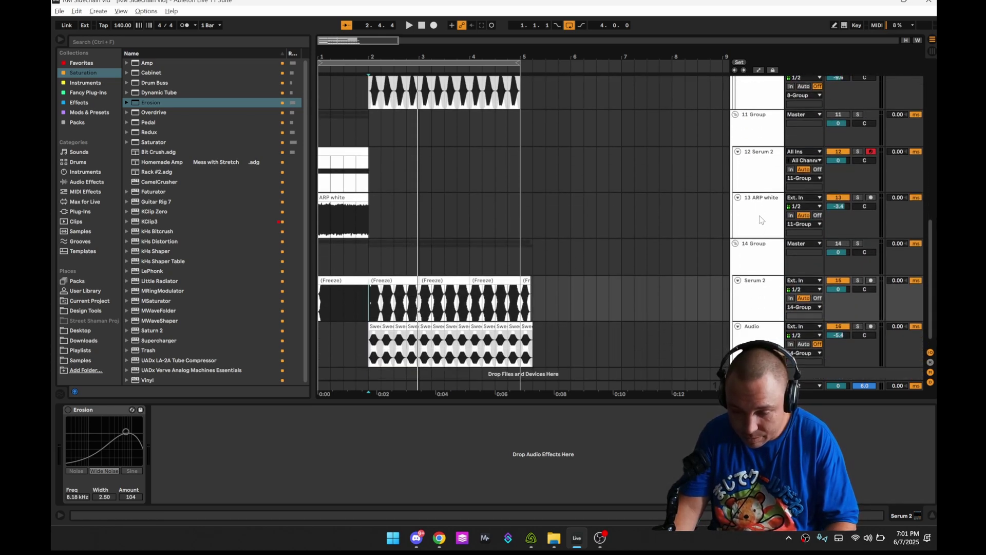
pyautogui.click(735, 115)
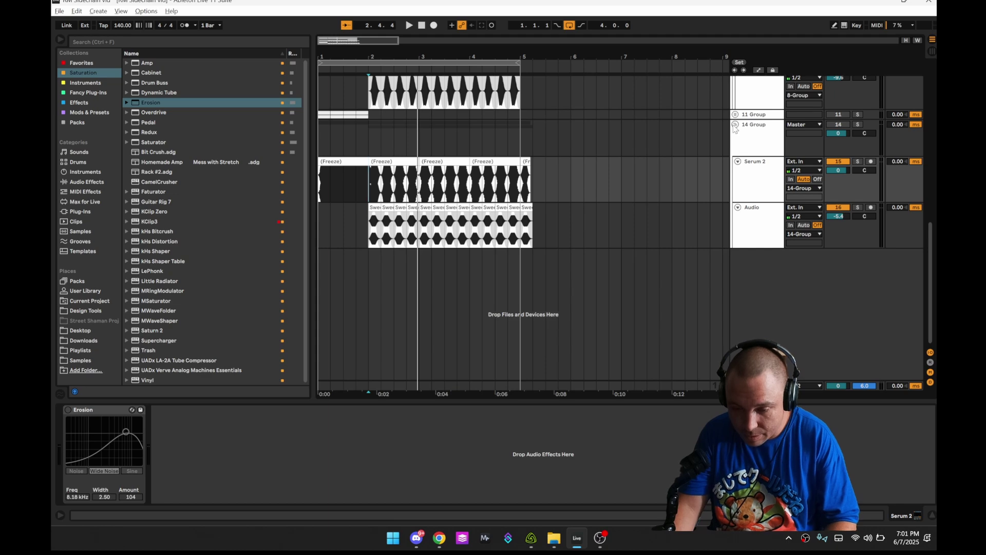
pyautogui.click(735, 125)
pyautogui.scroll(10, 457, 123)
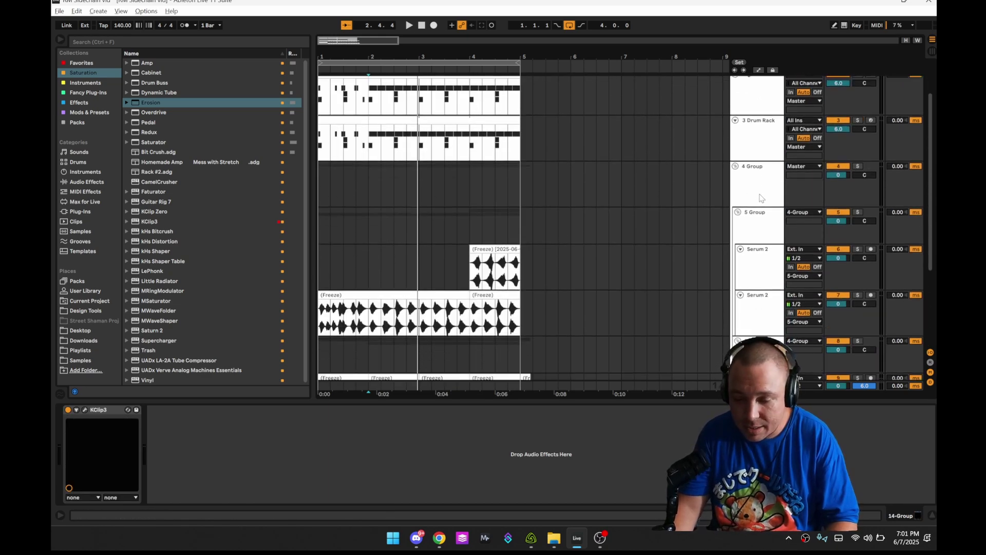
# Examine the device chains of the 5 Group, its lower Serum 2 track and the 8 Group's Audio track.
pyautogui.click(760, 195)
pyautogui.scroll(-2, 755, 188)
pyautogui.click(751, 194)
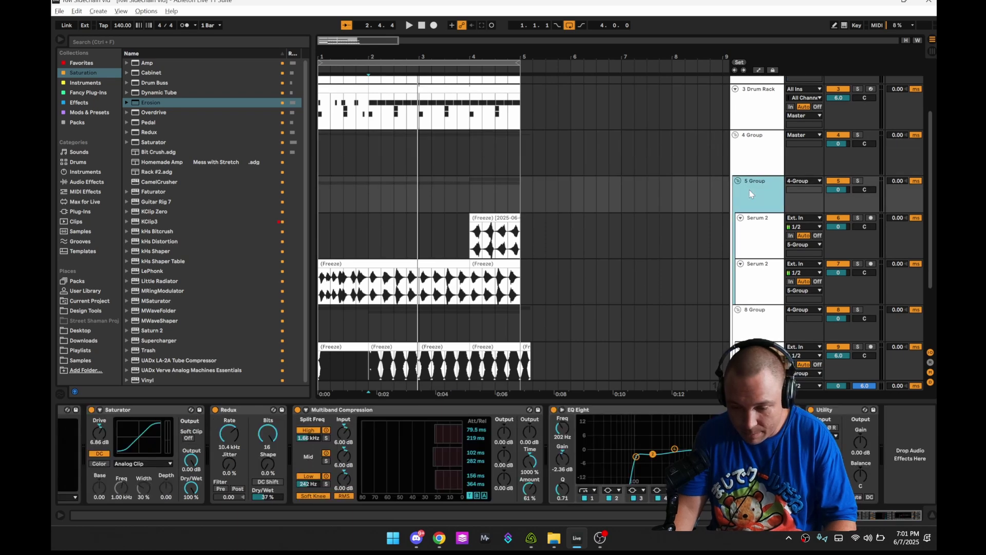
pyautogui.scroll(-2, 753, 216)
pyautogui.click(755, 261)
pyautogui.scroll(-3, 717, 256)
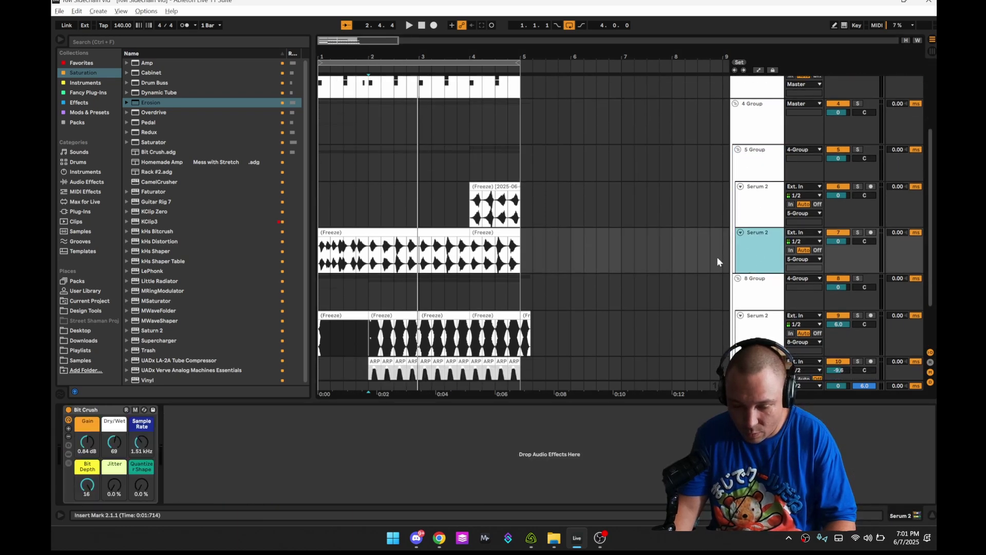
pyautogui.click(755, 329)
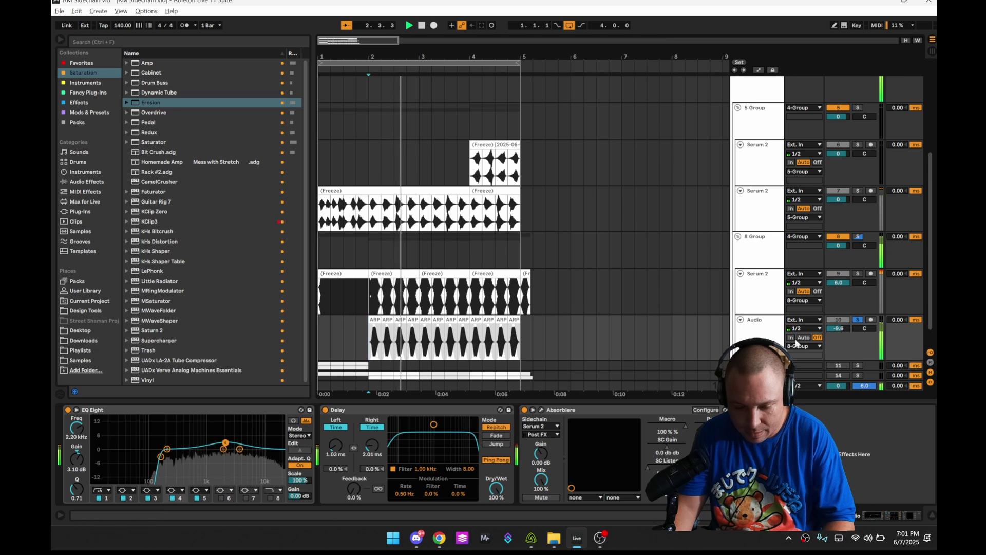
# Play the 8 Group's Audio track in solo, clear the solo and play it with all tracks.
pyautogui.press('space')
pyautogui.press('space')
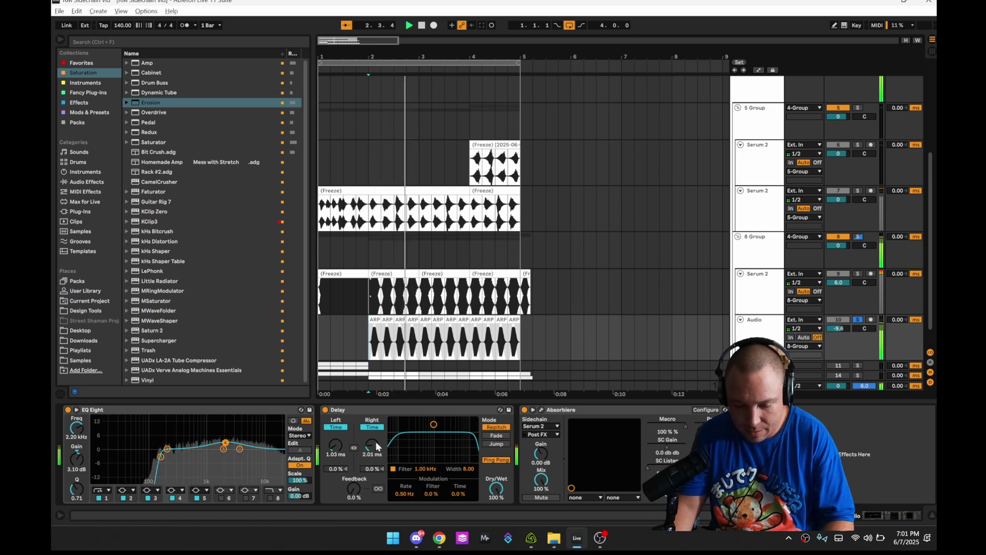
pyautogui.press('space')
pyautogui.press('space')
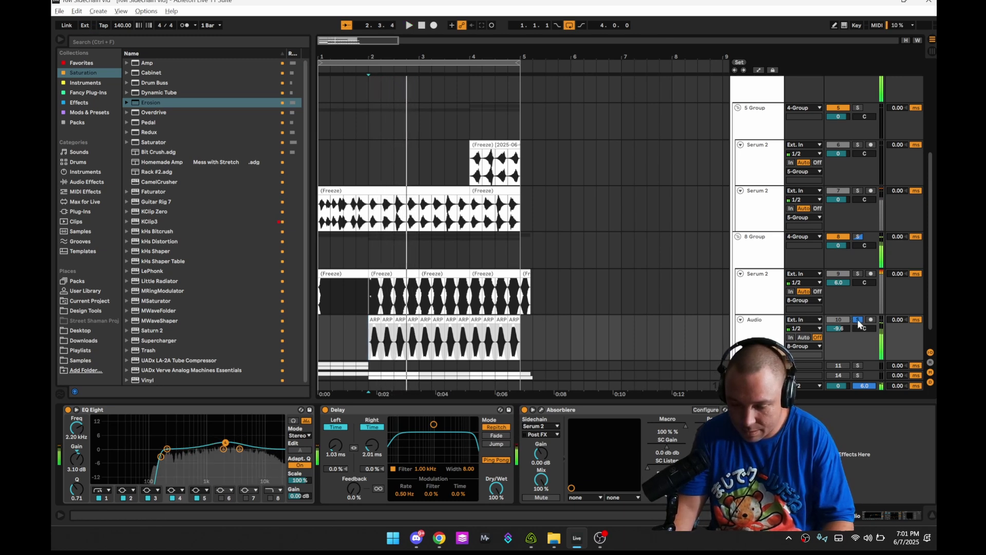
pyautogui.click(857, 319)
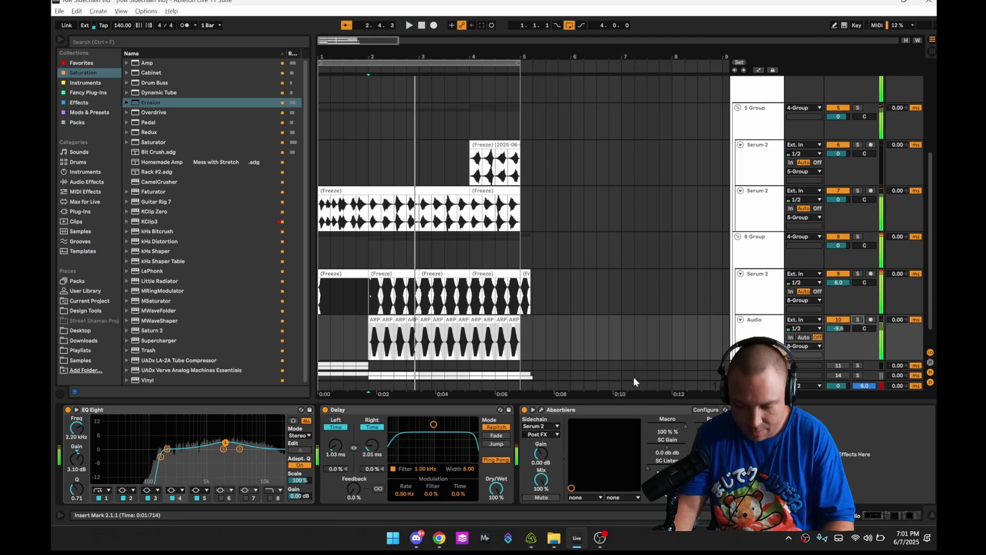
pyautogui.press('space')
pyautogui.press('space')
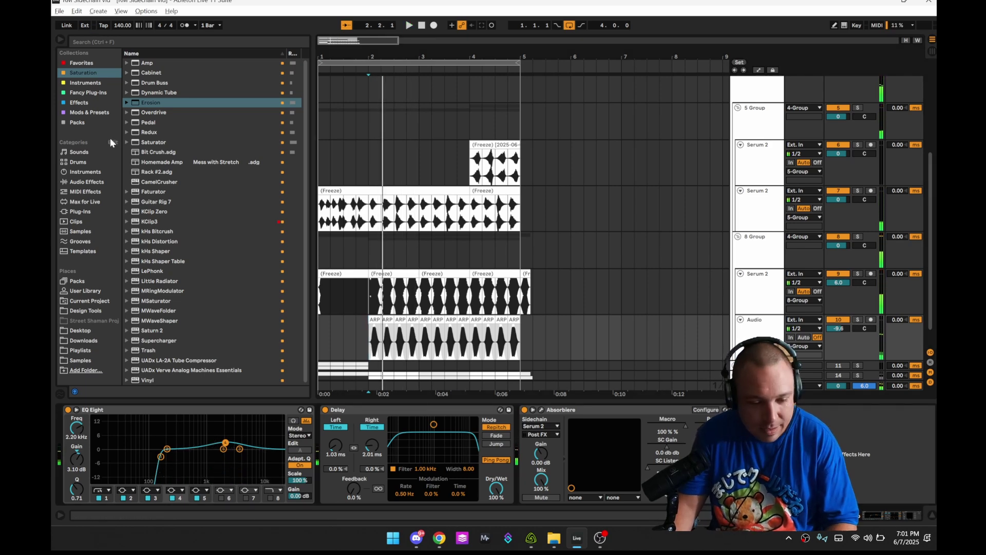
# Collapse the kick and snare loops and open the Sweeps folder in the Packs collection.
pyautogui.click(76, 122)
pyautogui.scroll(3, 149, 135)
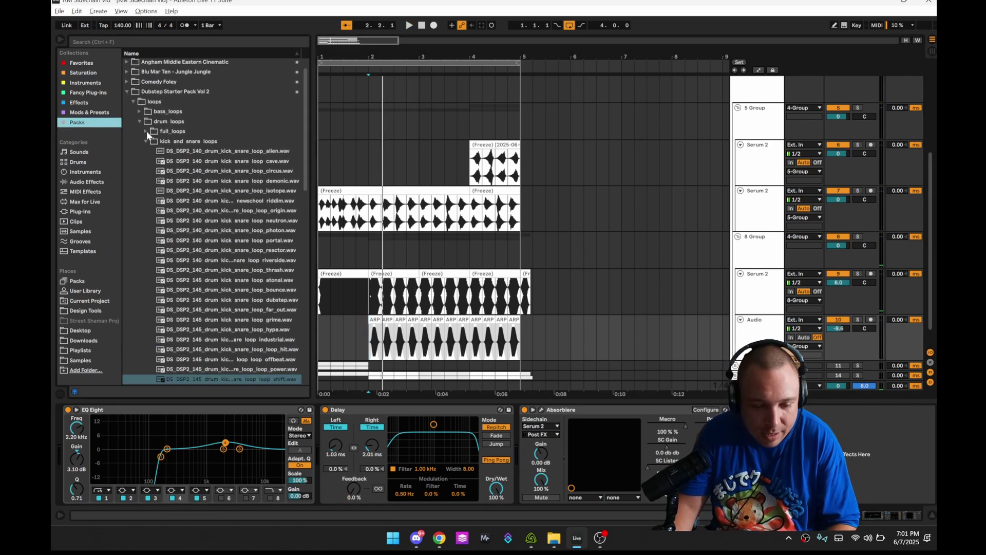
pyautogui.click(145, 141)
pyautogui.click(169, 314)
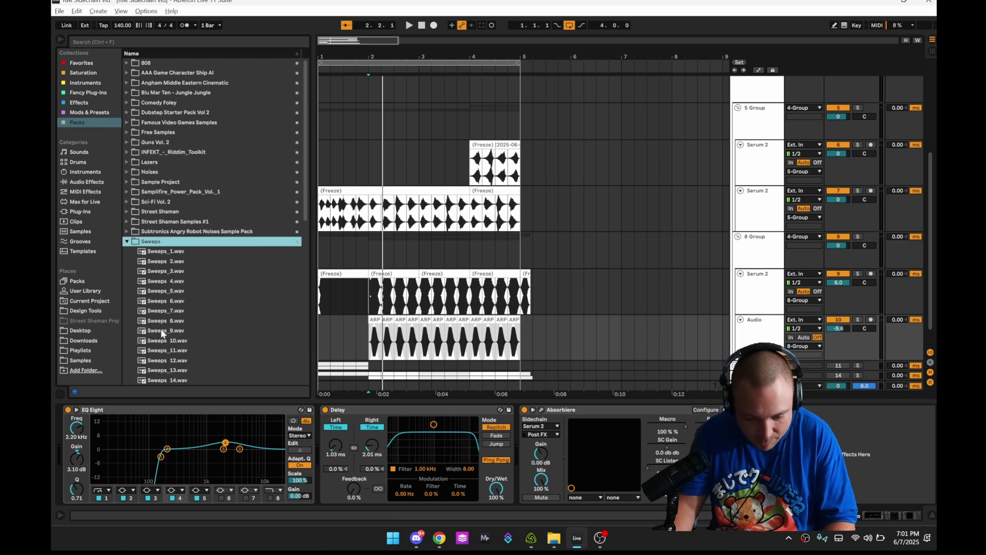
# Place the Sweeps_7 sample on the 8 Group's Audio track at bar 2, over the existing ARP white clips.
pyautogui.click(155, 259)
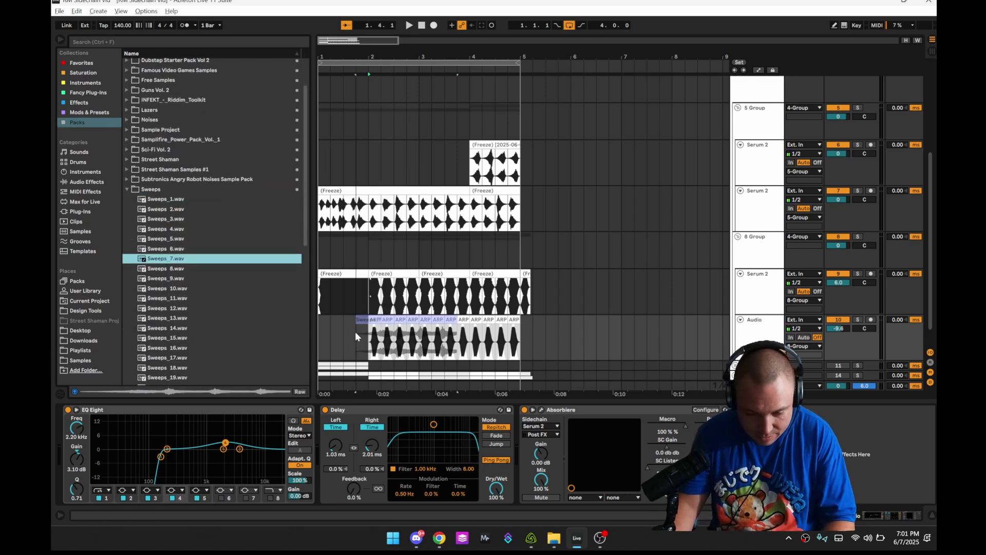
pyautogui.moveTo(355, 337); pyautogui.dragTo(438, 319)
pyautogui.scroll(5, 374, 318)
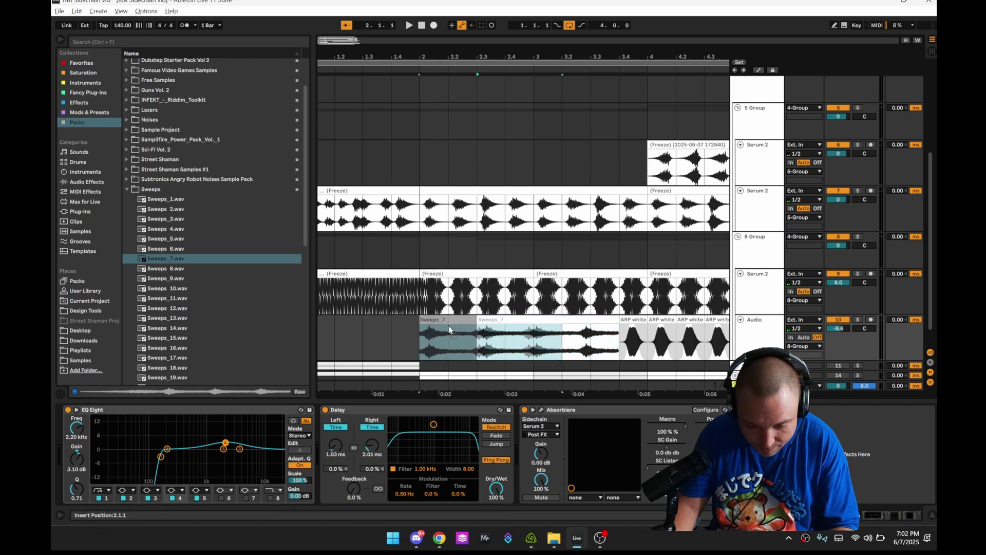
# Cut Sweeps_7 to a single one-beat clip at bar 2 with a fade-in and fade-out, removing the remaining clips.
pyautogui.moveTo(559, 321); pyautogui.dragTo(451, 322)
pyautogui.scroll(3, 440, 335)
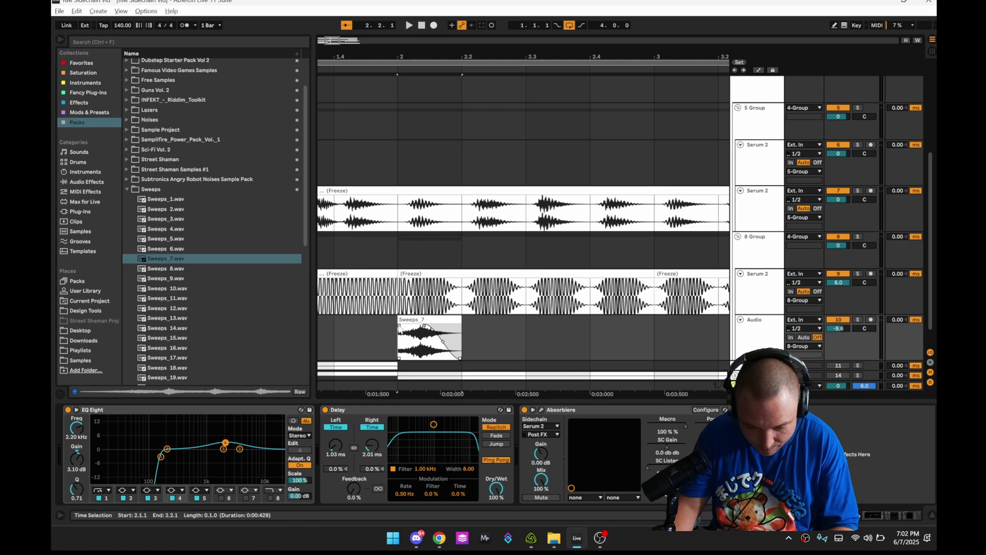
pyautogui.click(422, 323)
# Duplicate the one-beat Sweeps_7 clip on every beat up to bar 5 and delete the copy beyond it.
pyautogui.hotkey('ctrl', 'd')
pyautogui.hotkey('ctrl', 'd')
pyautogui.hotkey('ctrl', 'd')
pyautogui.hotkey('ctrl', 'd')
pyautogui.hotkey('ctrl', 'd')
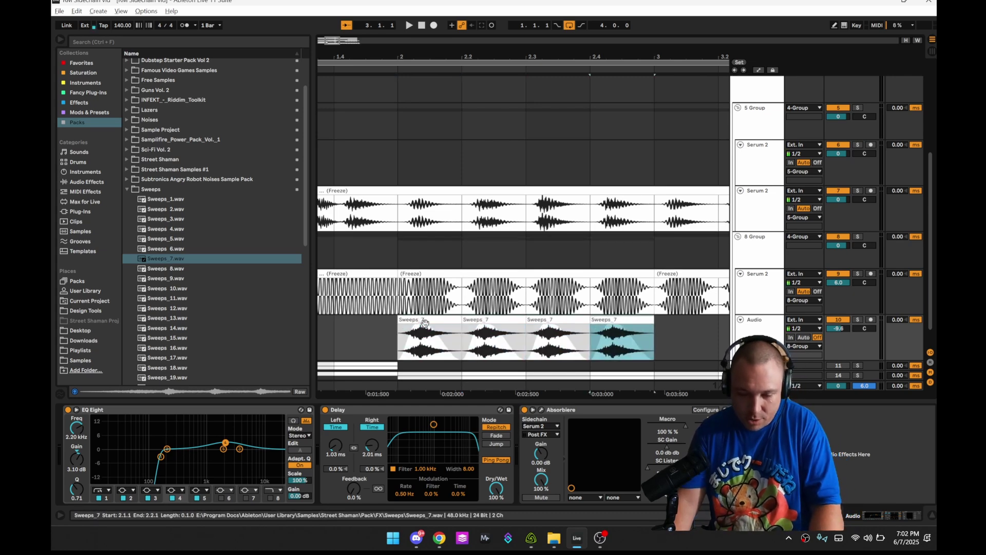
pyautogui.hotkey('ctrl', 'd')
pyautogui.hotkey('ctrl', 'd')
pyautogui.hotkey('ctrl', 'd')
pyautogui.hotkey('ctrl', 'd')
pyautogui.hotkey('ctrl', 'd')
pyautogui.hotkey('ctrl', 'd')
pyautogui.hotkey('ctrl', 'd')
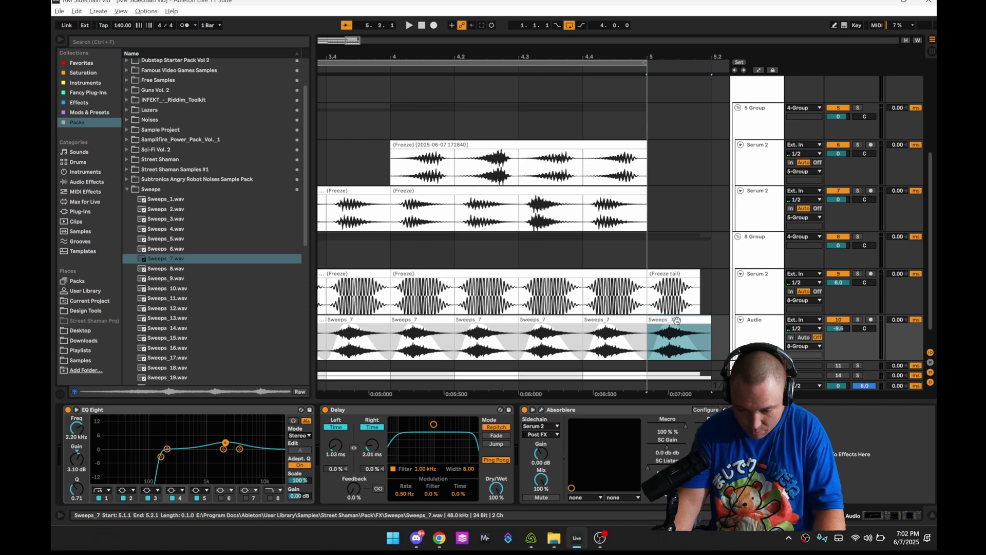
pyautogui.press('Delete')
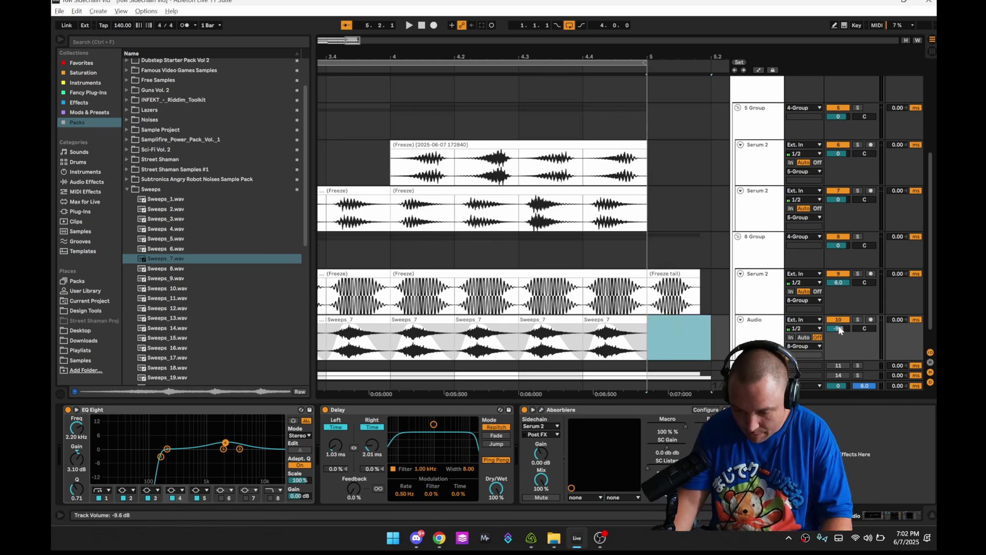
# Reset the 8 Group's Audio track volume to 0 dB and play the 8 Group in solo.
pyautogui.click(838, 328)
pyautogui.press('Delete')
pyautogui.press('space')
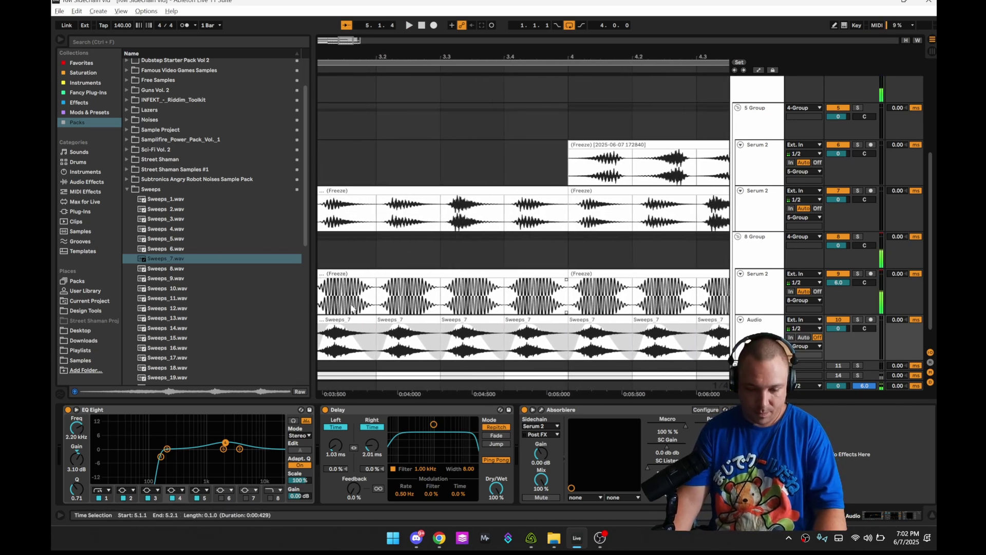
pyautogui.click(352, 307)
pyautogui.press('space')
pyautogui.click(858, 236)
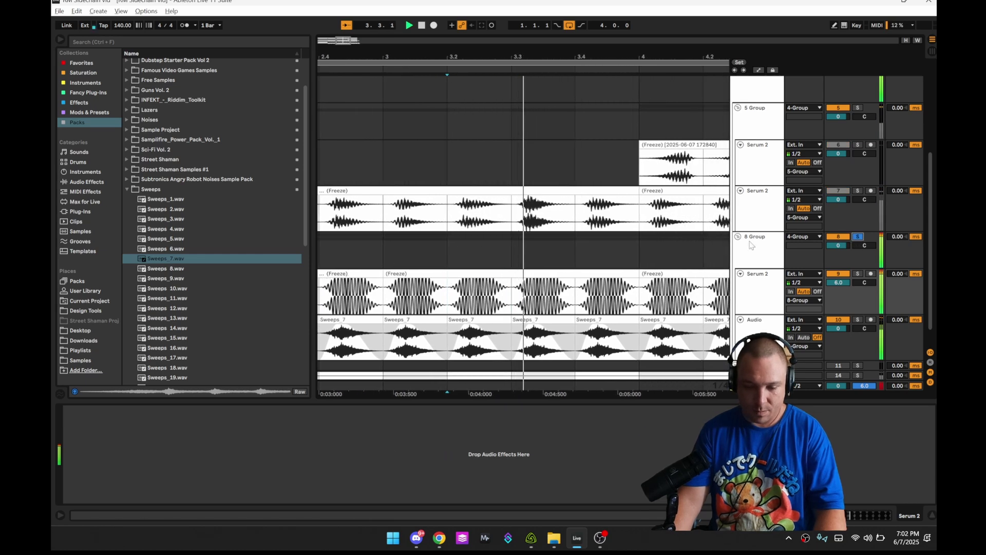
pyautogui.scroll(-10, 385, 279)
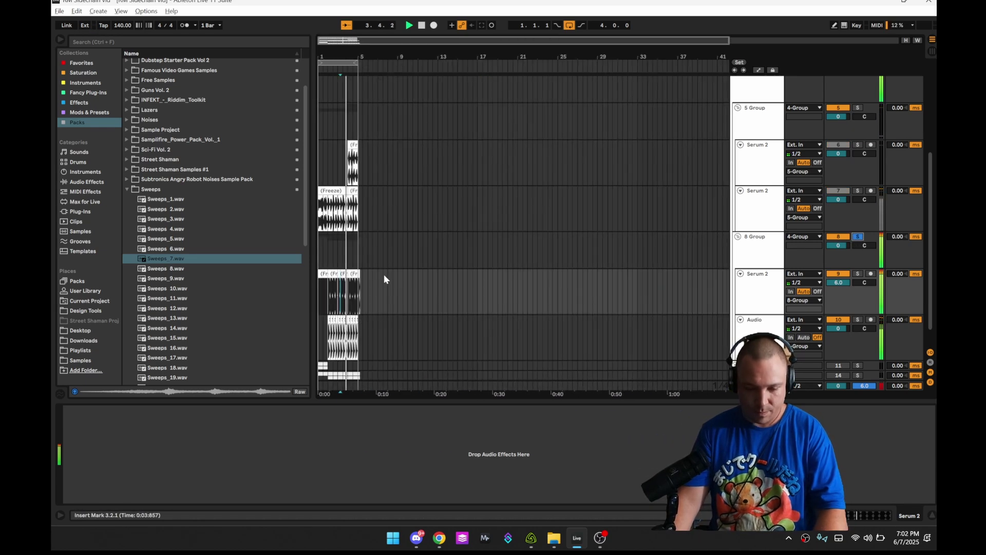
pyautogui.scroll(4, 351, 295)
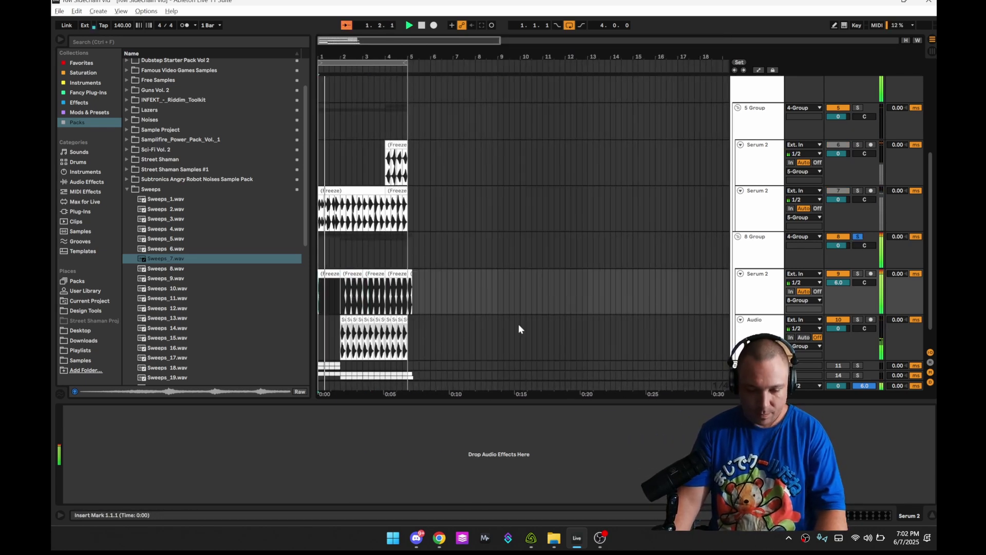
# Set the Audio track's Delay filter to 2.53 kHz with width 1.95 and lower the track's volume to -1.3 dB.
pyautogui.click(717, 350)
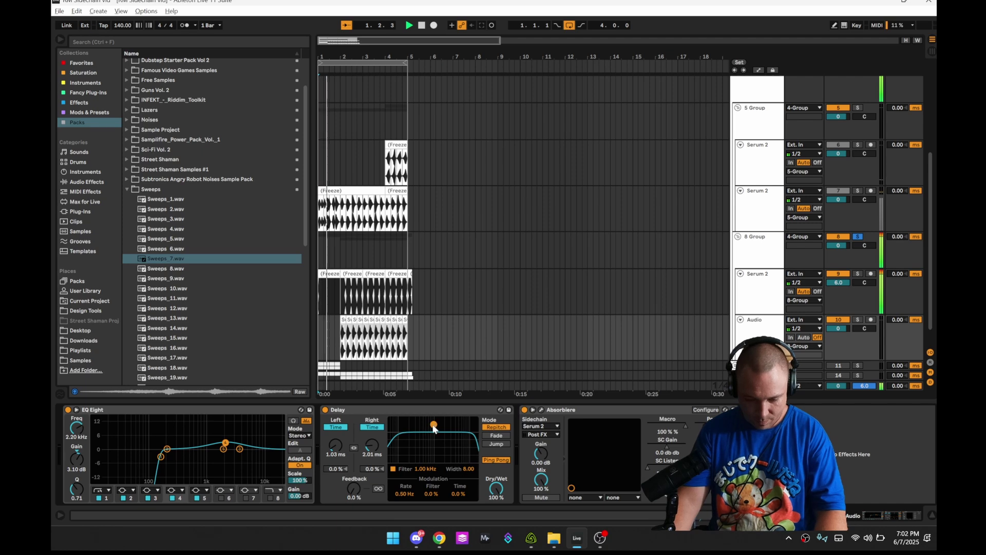
pyautogui.moveTo(454, 459); pyautogui.dragTo(447, 456)
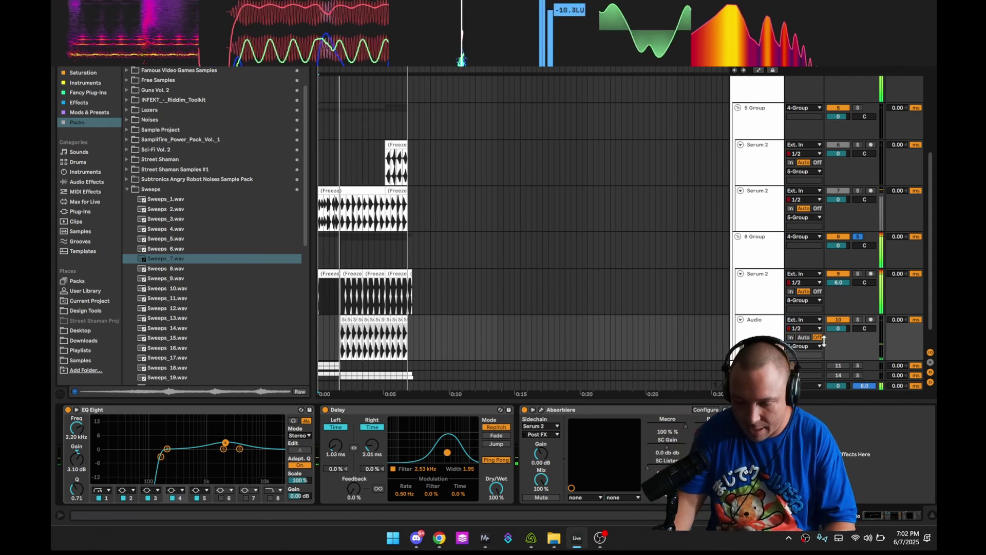
pyautogui.moveTo(838, 325); pyautogui.dragTo(839, 328)
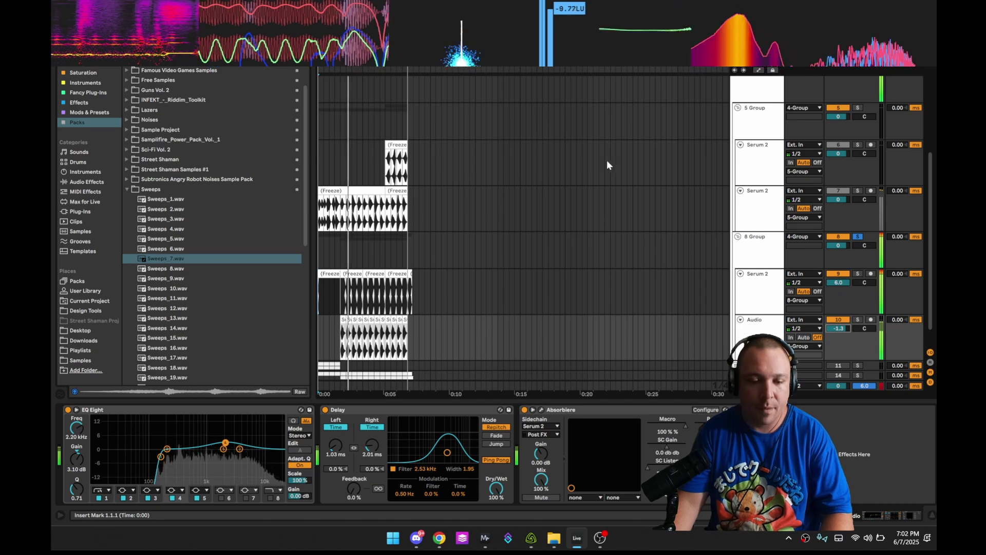
# Clear the 8 Group's solo and play the full loop from bar 1.
pyautogui.click(857, 237)
pyautogui.press('space')
pyautogui.click(322, 226)
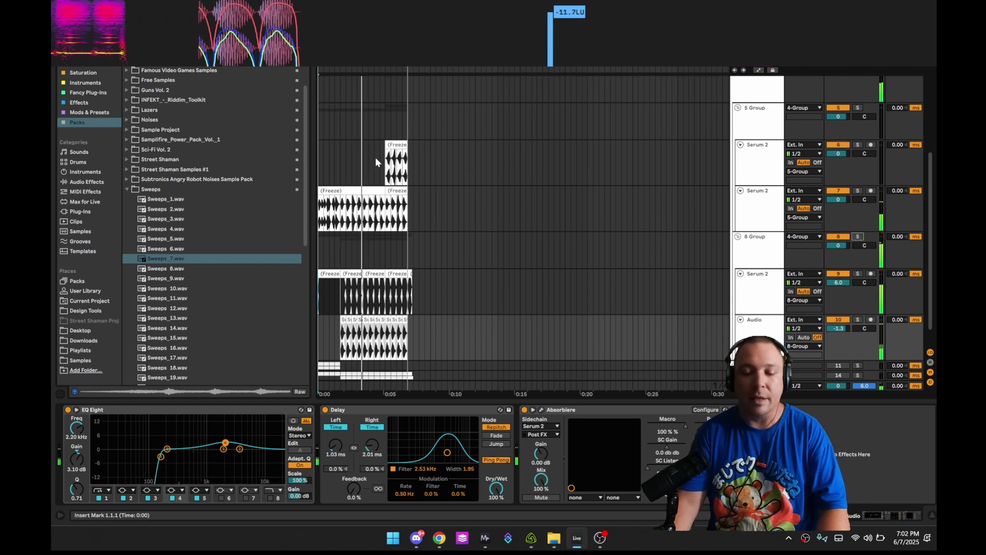
pyautogui.press('space')
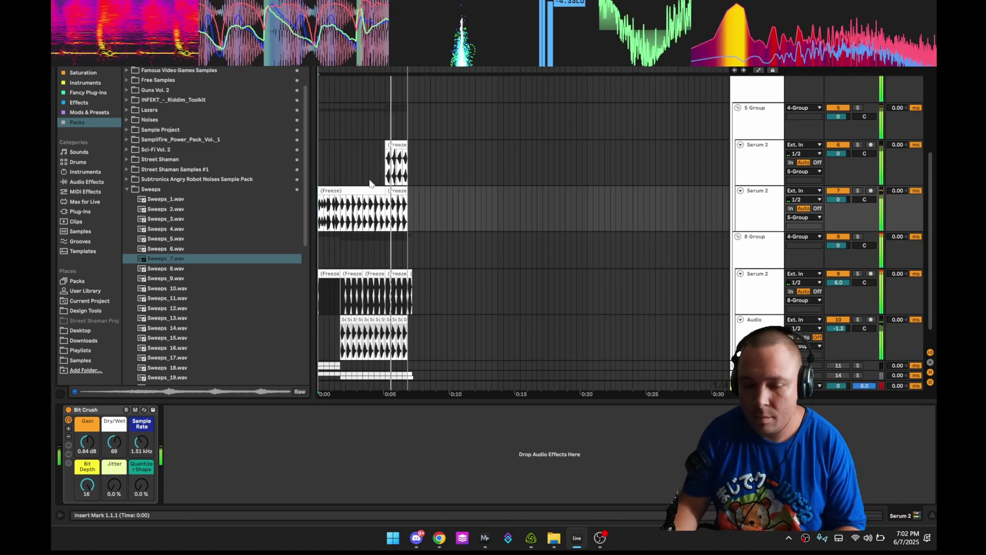
# Open the recent set #2.als from the RM Sidechain vid project without saving changes to the current set.
pyautogui.click(60, 11)
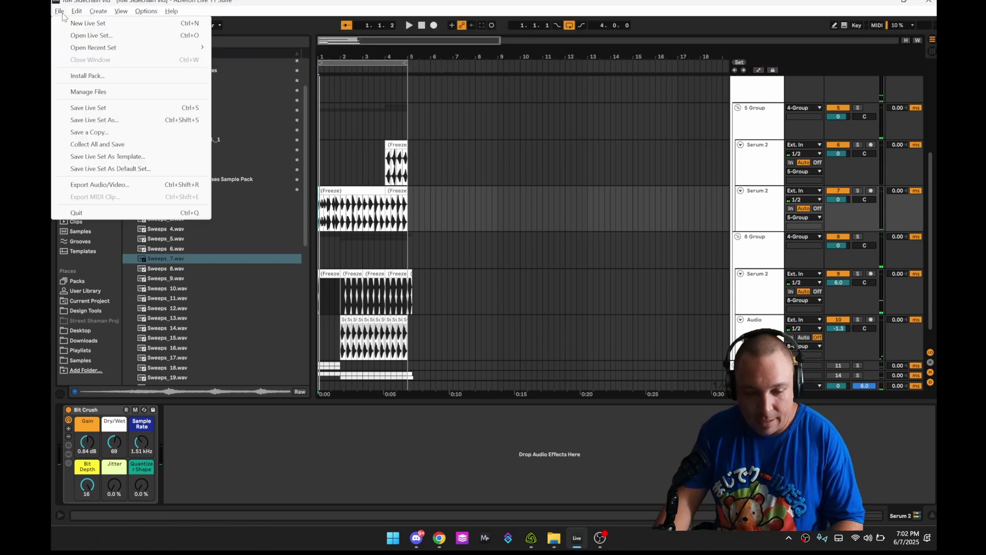
pyautogui.moveTo(95, 51)
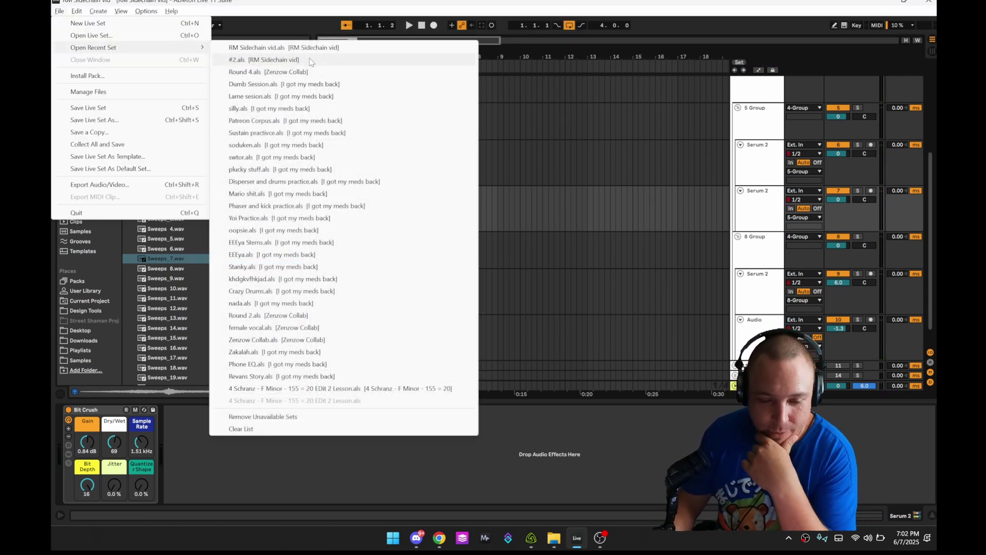
pyautogui.click(310, 60)
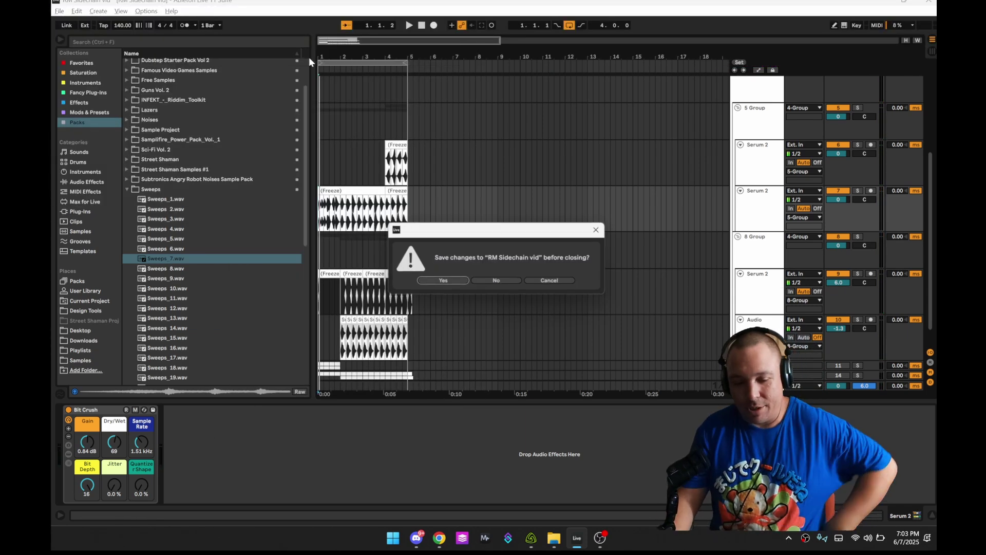
pyautogui.click(485, 280)
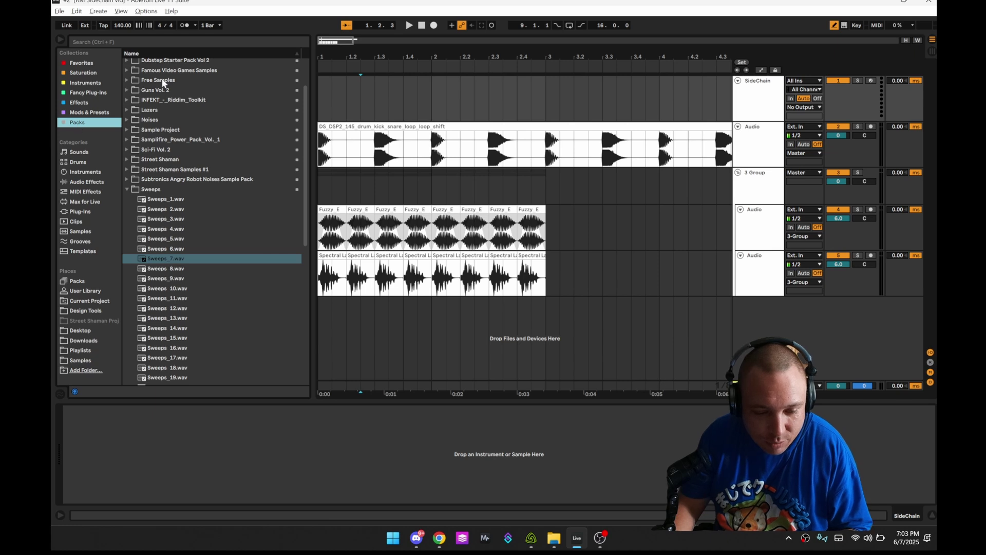
# Place Statement_G.wav from the 808 folder at bar 1 of the 3 Group's upper Audio track, trimmed to one beat.
pyautogui.press('Left')
pyautogui.press('Home')
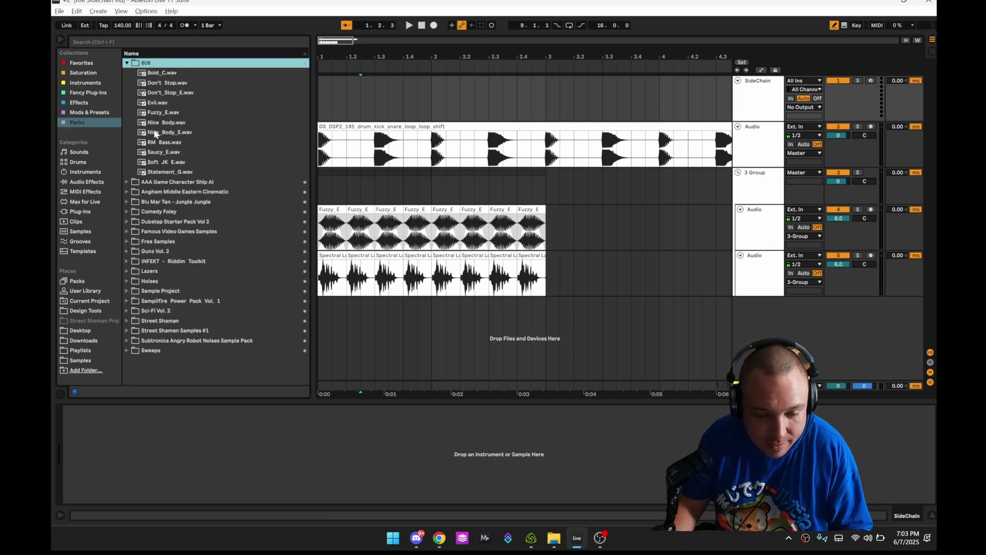
pyautogui.click(156, 133)
pyautogui.moveTo(165, 172); pyautogui.dragTo(364, 223)
pyautogui.moveTo(428, 211); pyautogui.dragTo(356, 218)
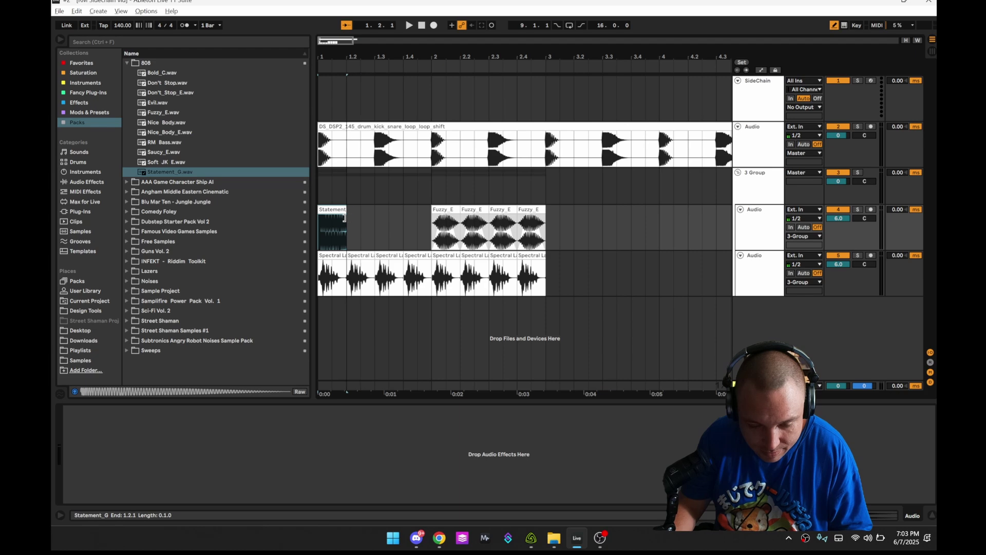
# Open the one-beat Statement_G clip's details and shape it with a short fade-in and a long fade-out.
pyautogui.click(344, 217)
pyautogui.scroll(5, 337, 231)
pyautogui.hscroll(-2, 347, 218)
pyautogui.doubleClick(349, 212)
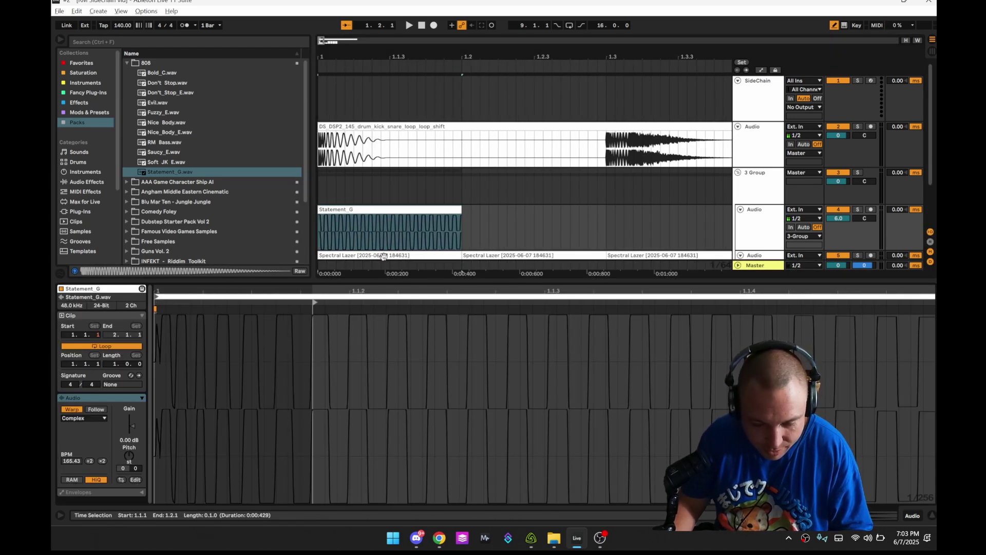
pyautogui.moveTo(461, 220); pyautogui.dragTo(327, 229)
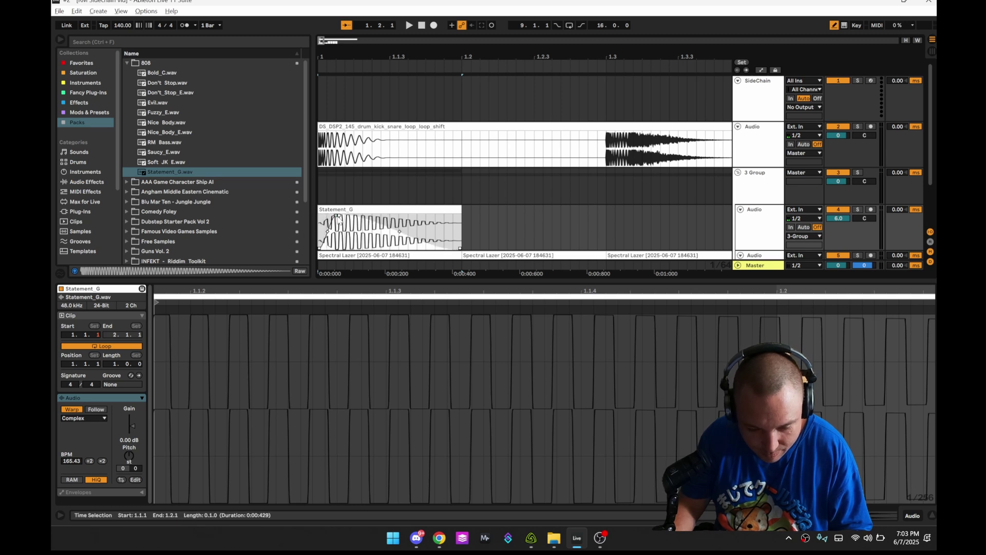
# Duplicate the one-beat Statement_G clip on every beat up to bar 3 of the upper Audio track.
pyautogui.click(413, 210)
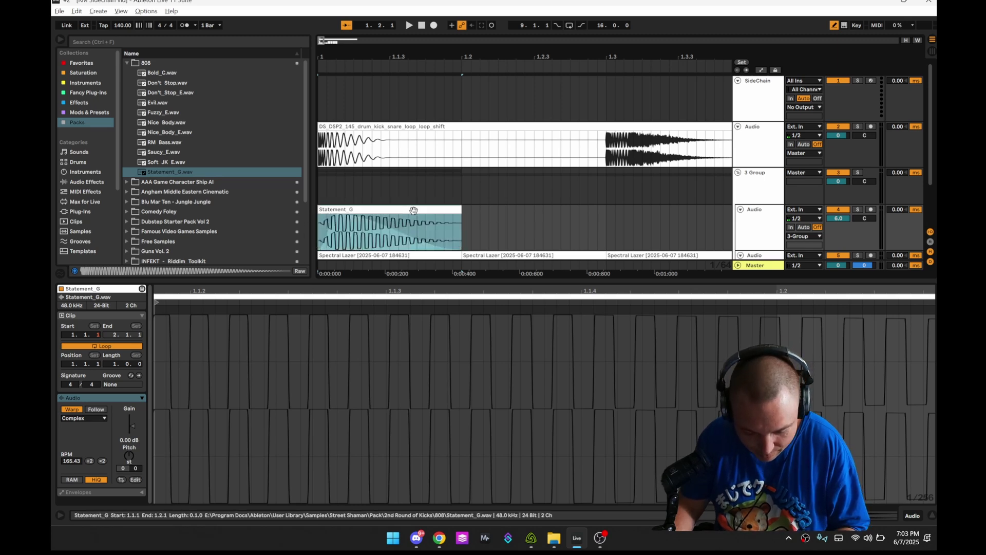
pyautogui.hotkey('ctrl', 'd')
pyautogui.hotkey('ctrl', 'd')
pyautogui.hotkey('ctrl', 'd')
pyautogui.hotkey('ctrl', 'd')
pyautogui.hotkey('ctrl', 'd')
pyautogui.hotkey('ctrl', 'd')
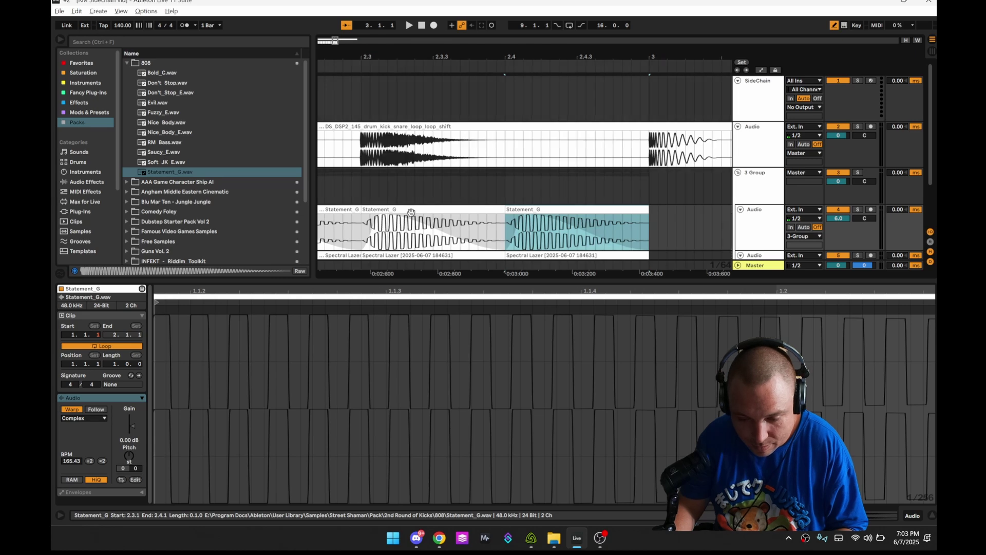
pyautogui.scroll(-3, 437, 215)
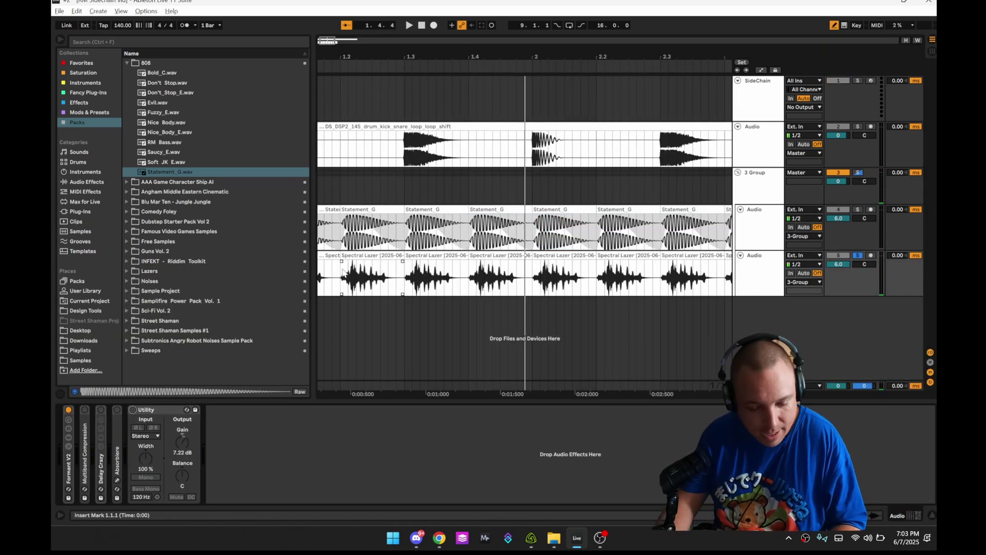
# Low-pass the Statement_G track at 147 Hz with a Q of 0.28 in EQ Eight and audition it.
pyautogui.press('space')
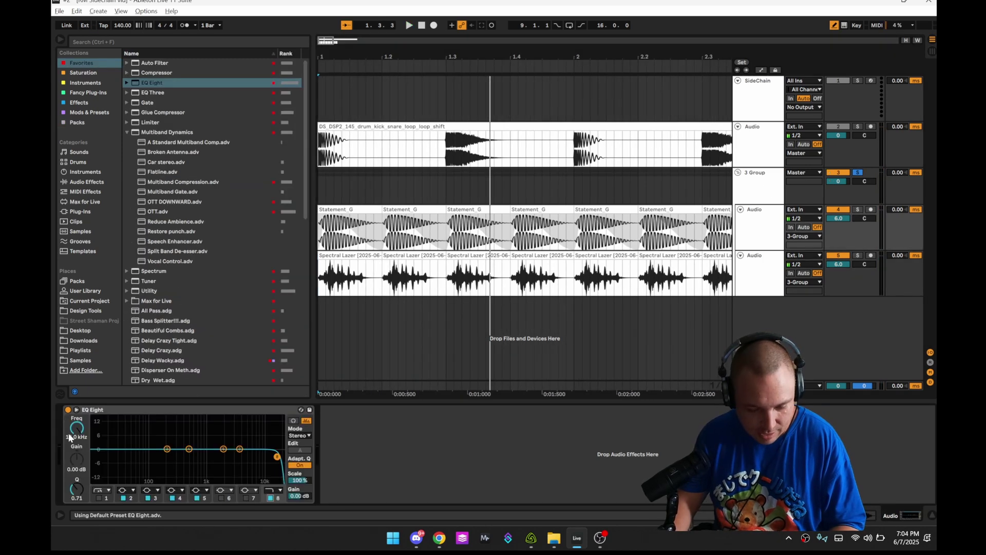
pyautogui.moveTo(76, 430); pyautogui.dragTo(135, 479)
pyautogui.press('space')
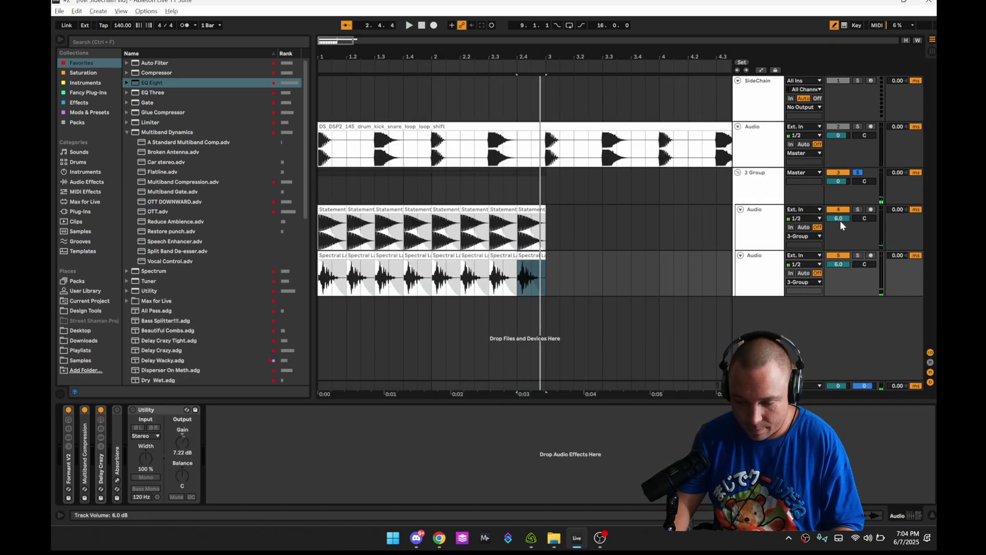
# Reset both Audio tracks in 3 Group to 0 dB volume and play the loop from bar 1.
pyautogui.click(840, 220)
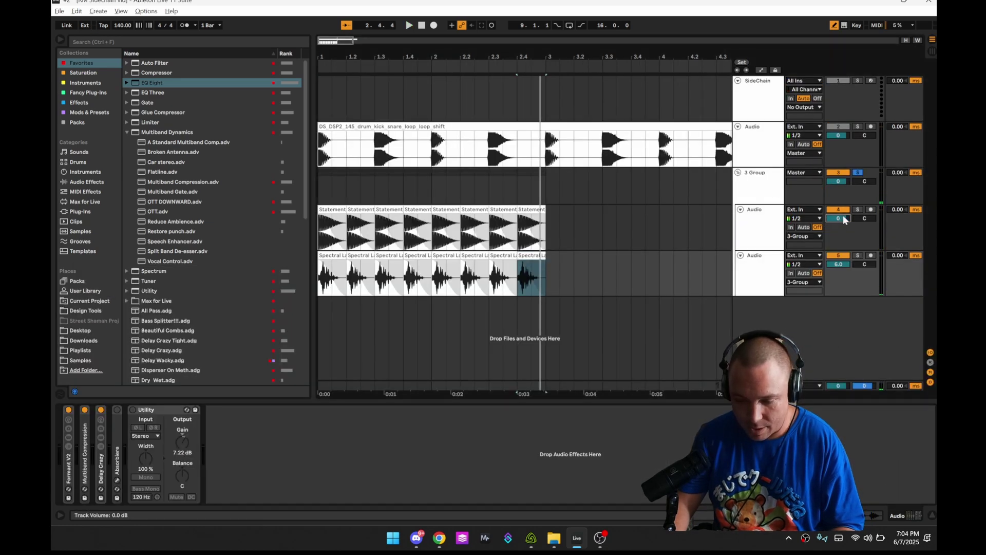
pyautogui.press('Delete')
pyautogui.click(839, 264)
pyautogui.press('Delete')
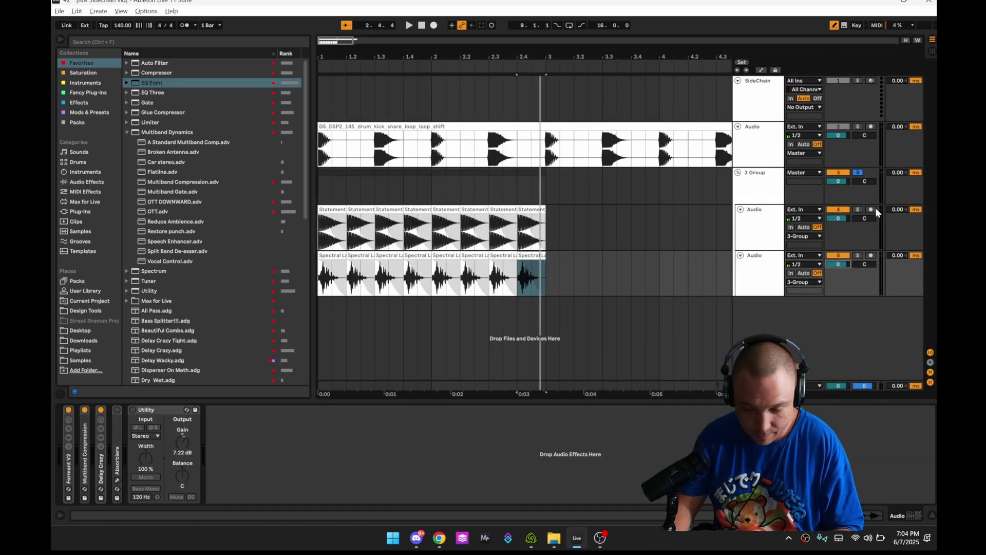
pyautogui.click(761, 195)
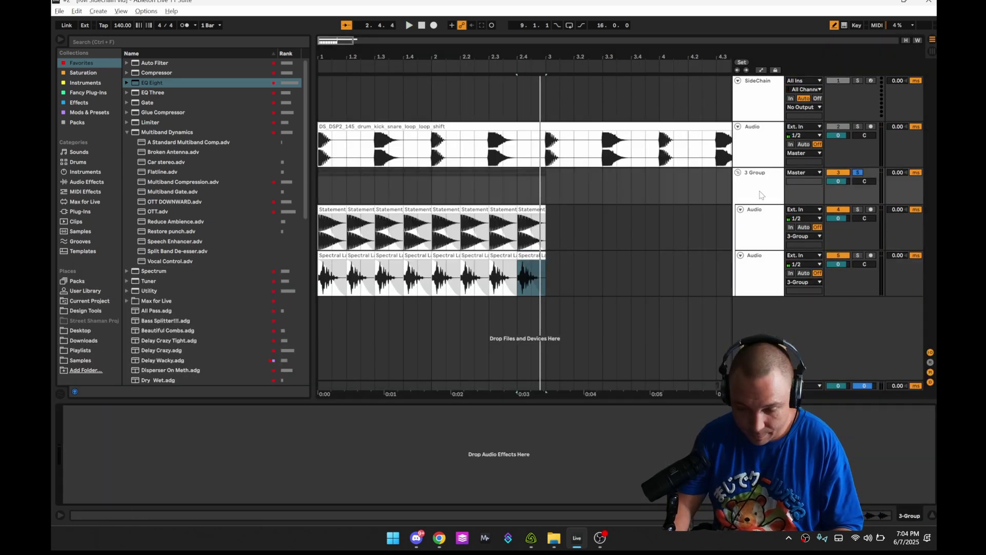
pyautogui.click(321, 238)
pyautogui.press('space')
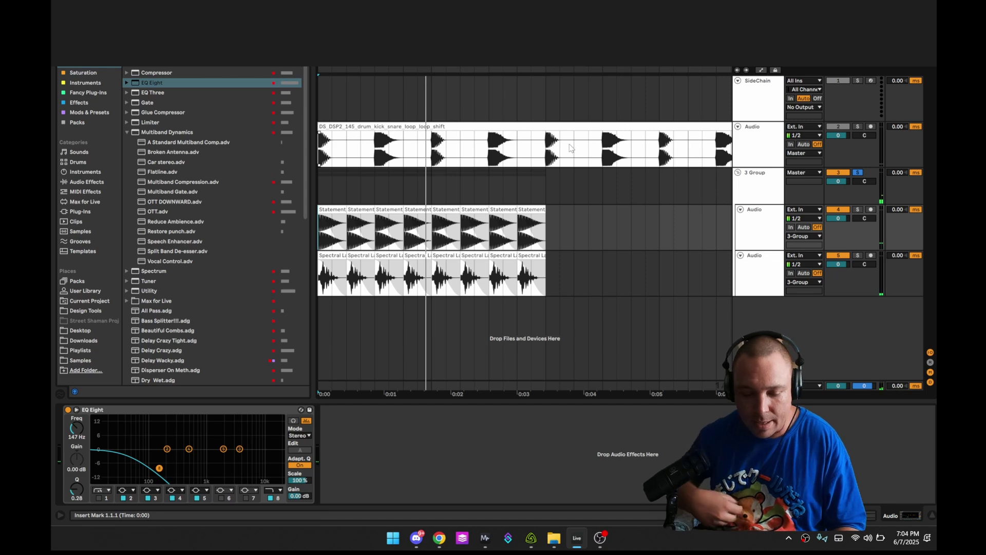
pyautogui.press('space')
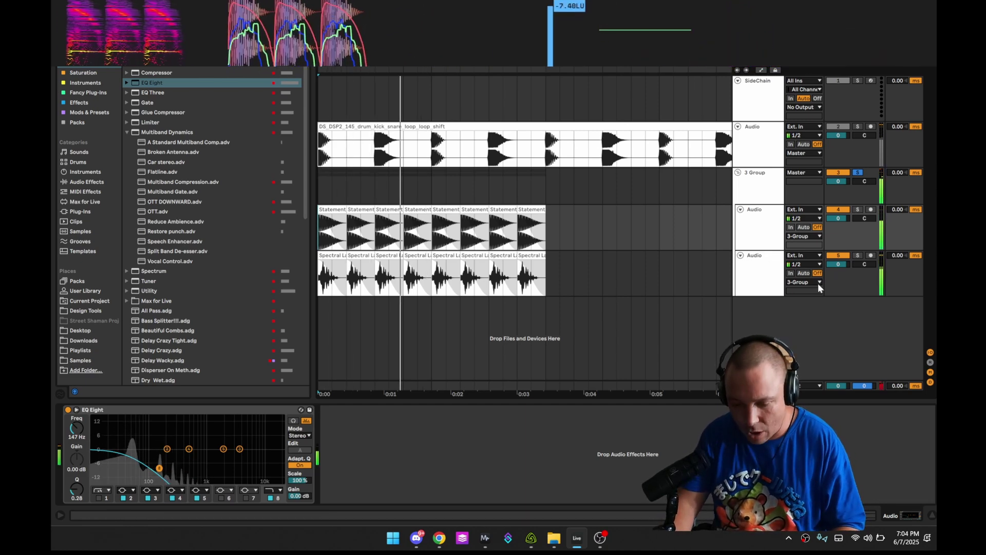
# Enable Absorbiere on the Spectral Lazer track, check its plug-in display during playback, and close its window.
pyautogui.click(742, 272)
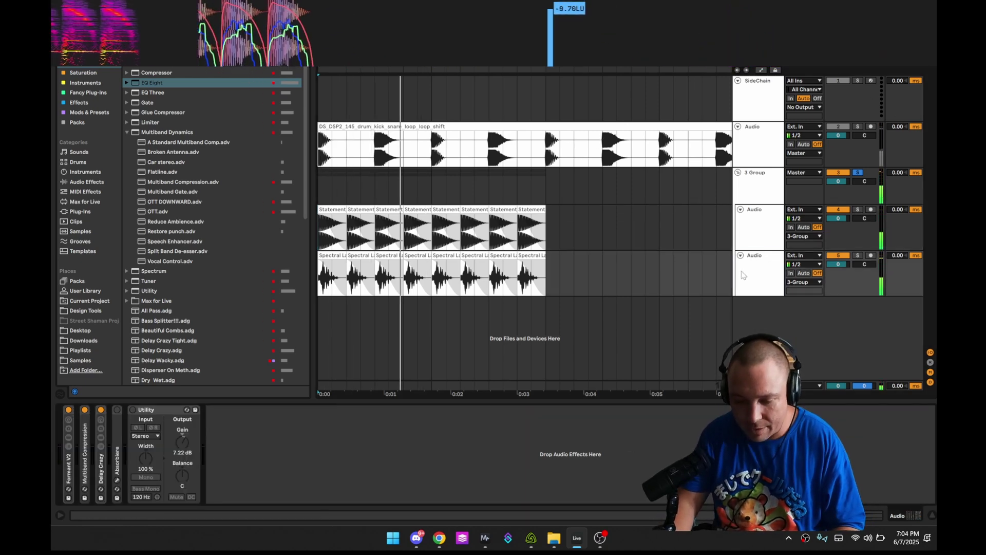
pyautogui.click(117, 409)
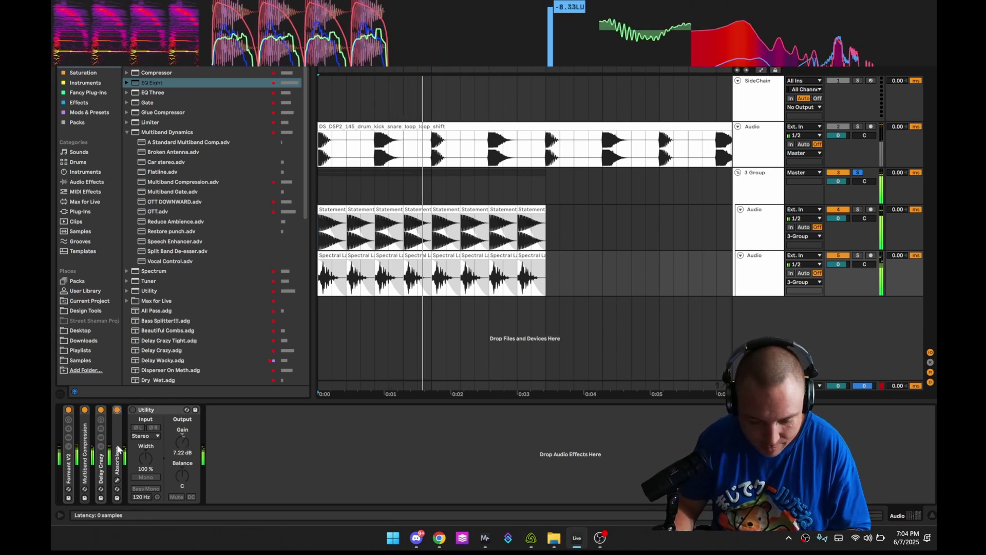
pyautogui.click(117, 479)
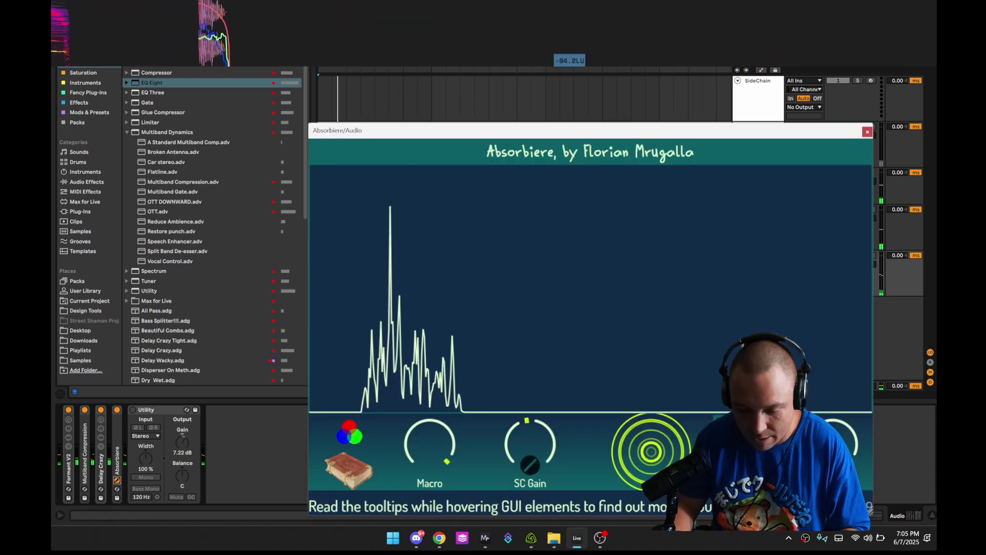
pyautogui.click(650, 457)
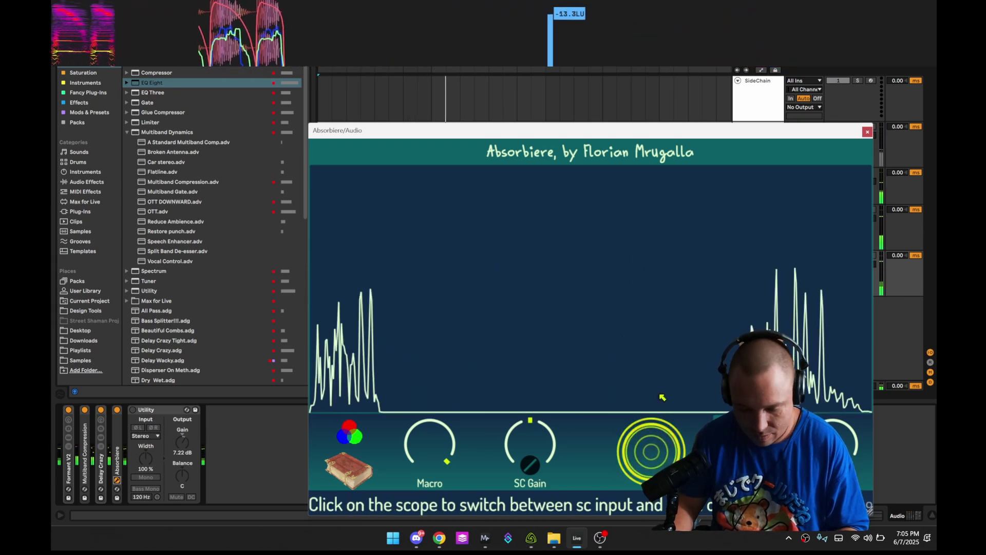
pyautogui.click(867, 132)
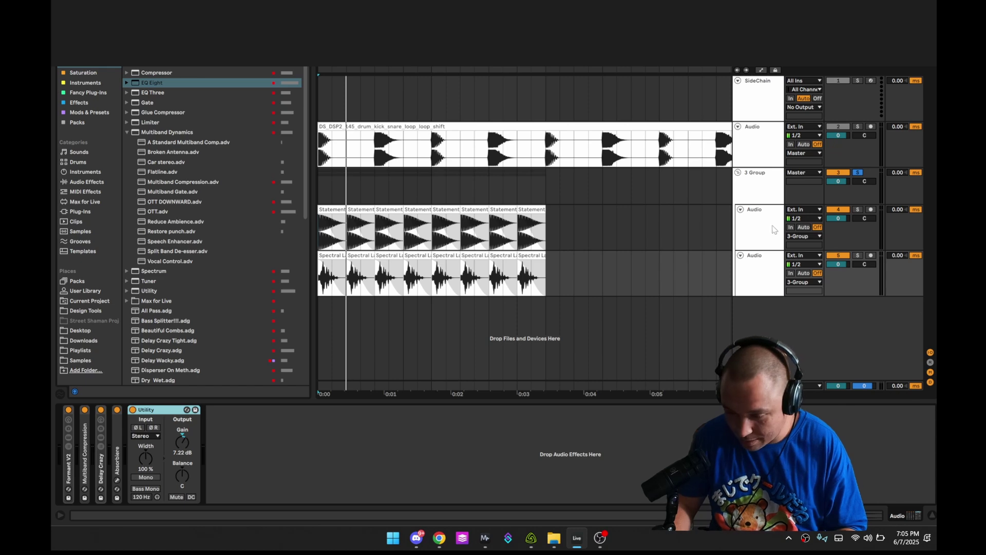
pyautogui.press('space')
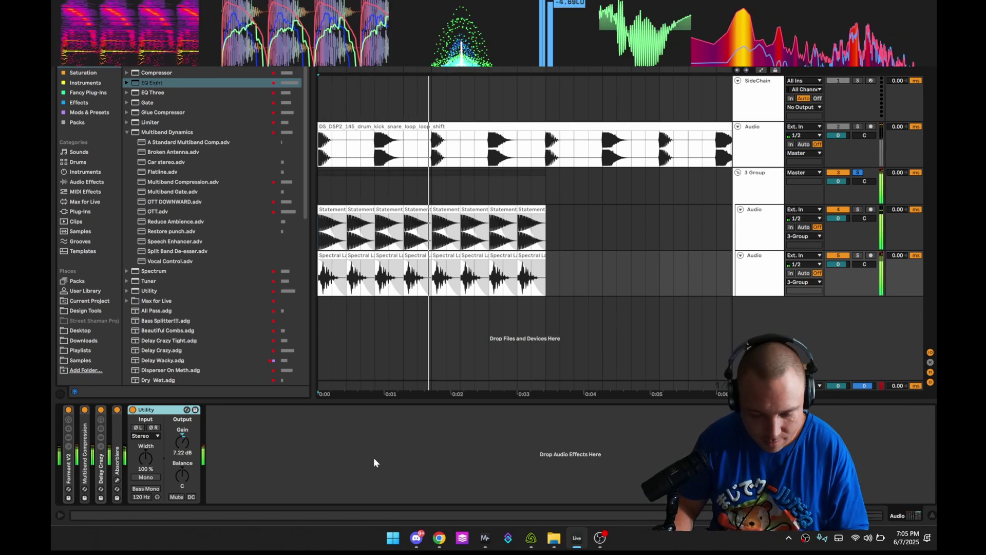
# Transpose the first Spectral Lazer clip to -31 semitones and audition it.
pyautogui.hotkey('shift', 'Tab')
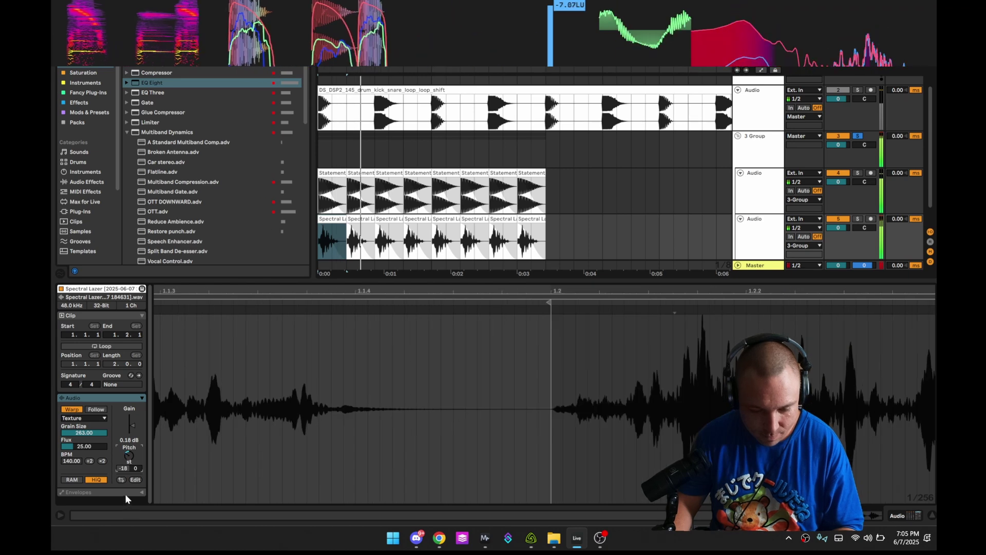
pyautogui.moveTo(123, 468); pyautogui.dragTo(142, 545)
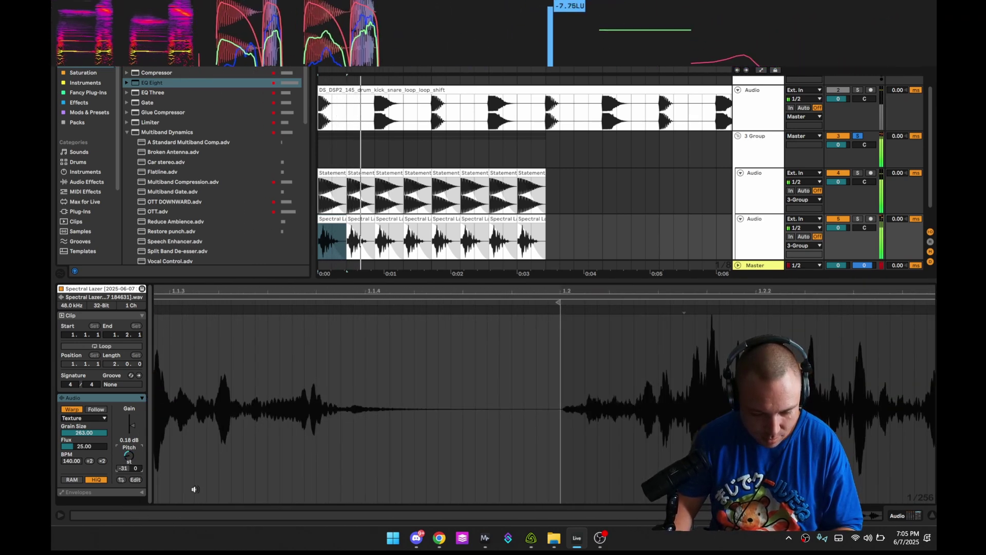
pyautogui.click(325, 239)
pyautogui.press('space')
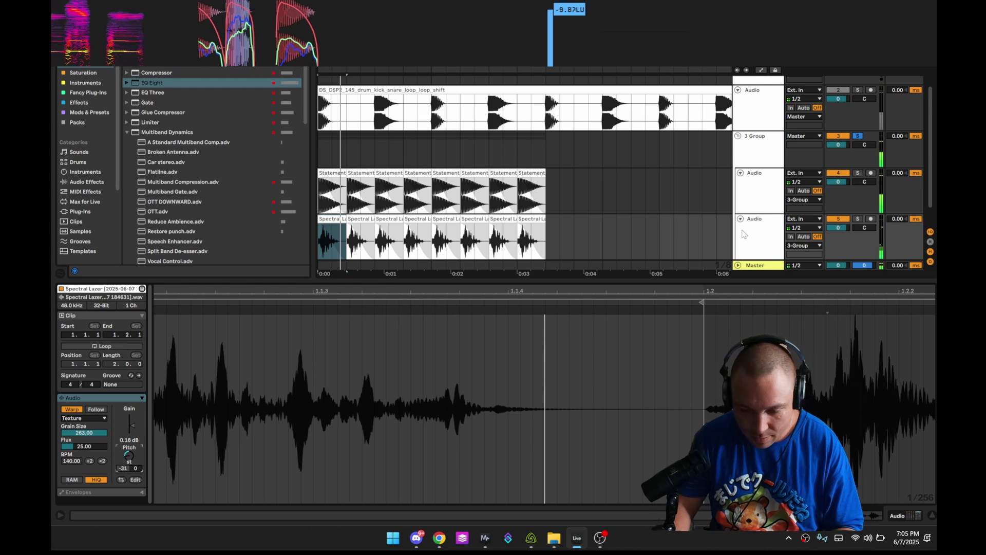
# Browse the packs to the FOX FX folder under Melee Sample Pack, RAW SOUNDS, CHARACTER CHOPS.
pyautogui.click(77, 122)
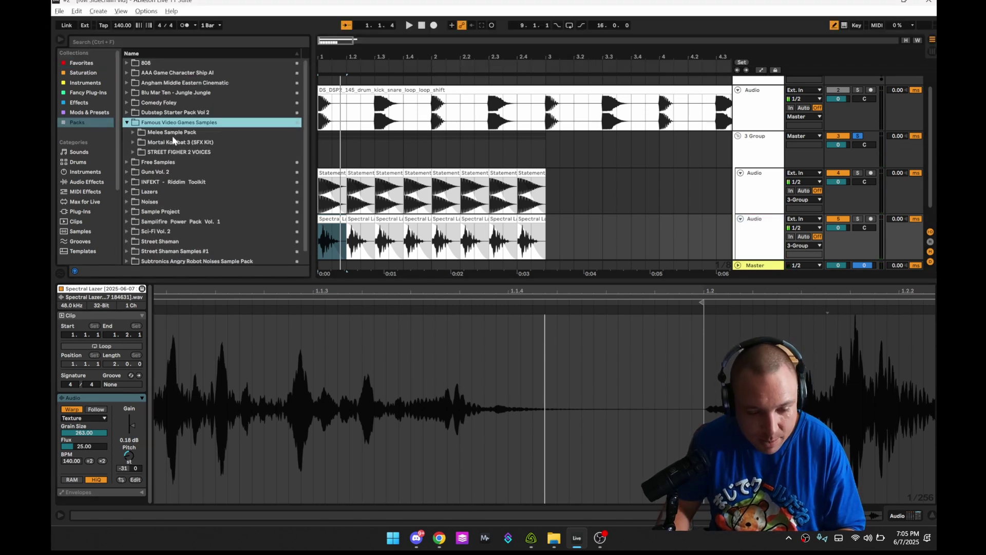
pyautogui.doubleClick(173, 134)
pyautogui.doubleClick(176, 152)
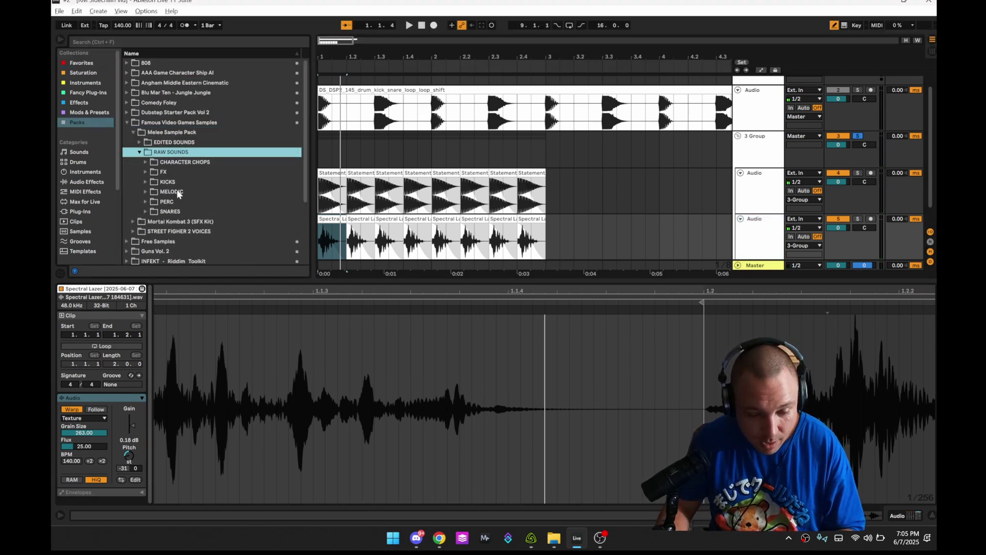
pyautogui.doubleClick(190, 162)
pyautogui.click(182, 190)
pyautogui.doubleClick(183, 191)
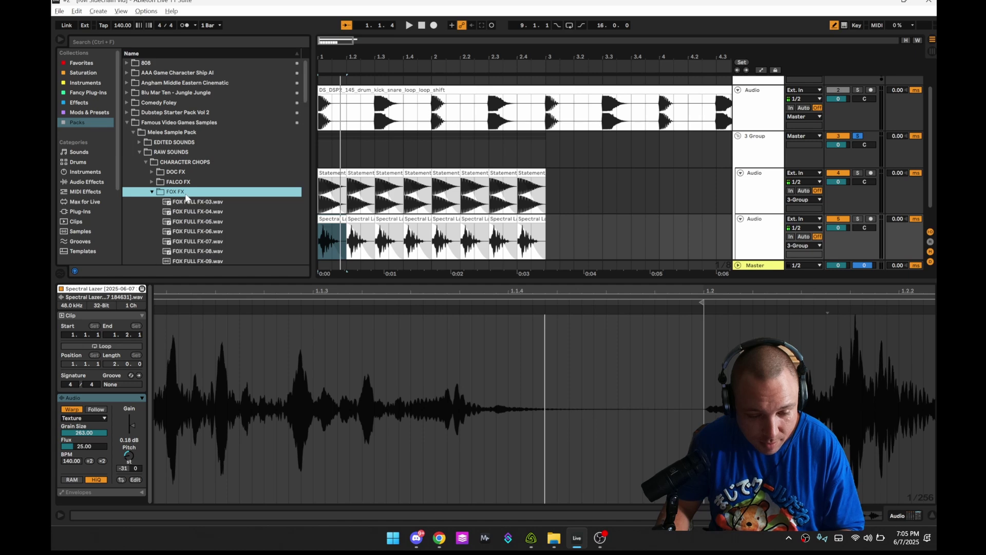
# Preview the Fox samples and place FOX FULL FX-30.wav at bar 1 of the lower Audio track in place of Spectral Lazer.
pyautogui.click(186, 212)
pyautogui.scroll(-10, 186, 218)
pyautogui.click(187, 220)
pyautogui.scroll(-1, 208, 220)
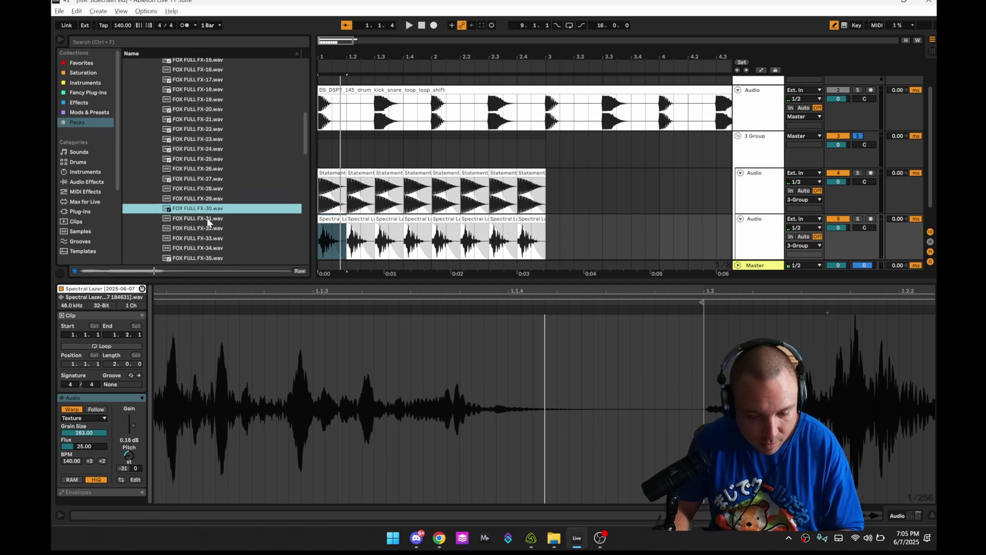
pyautogui.moveTo(200, 213); pyautogui.dragTo(336, 241)
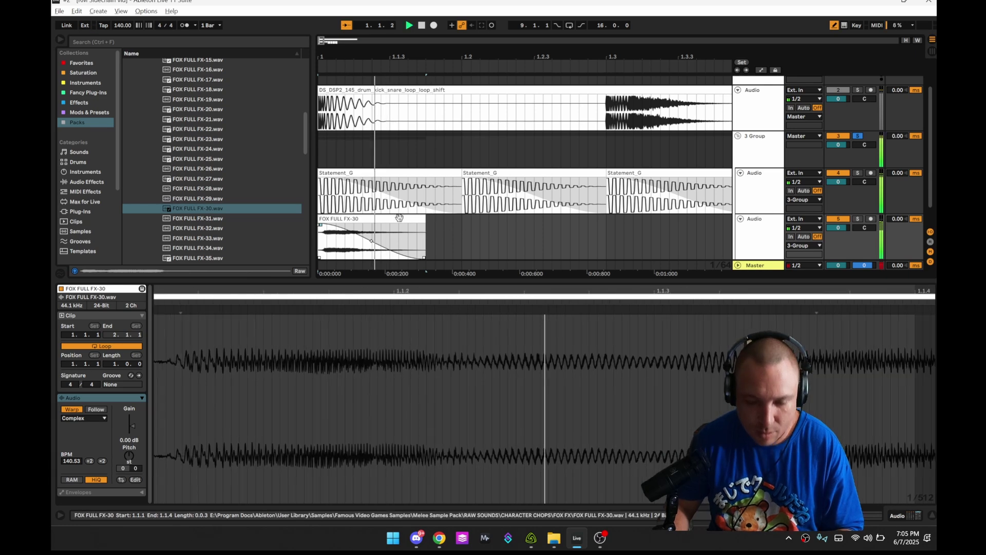
pyautogui.click(321, 160)
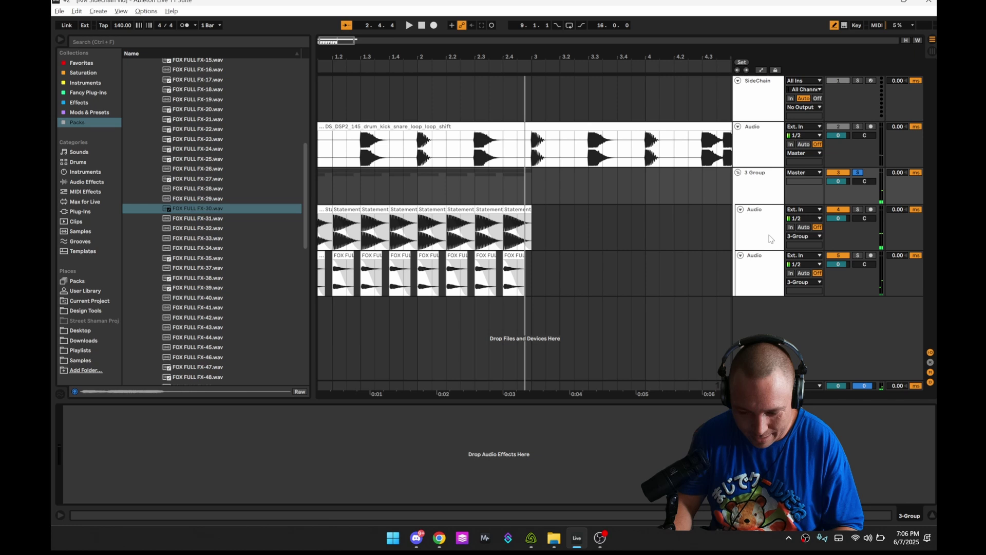
# Set the lower Audio track's Formant V2 crossover to 3.60 kHz and FShift Coarse to -4.29 kHz, and check the Delay Crazy rack.
pyautogui.click(771, 238)
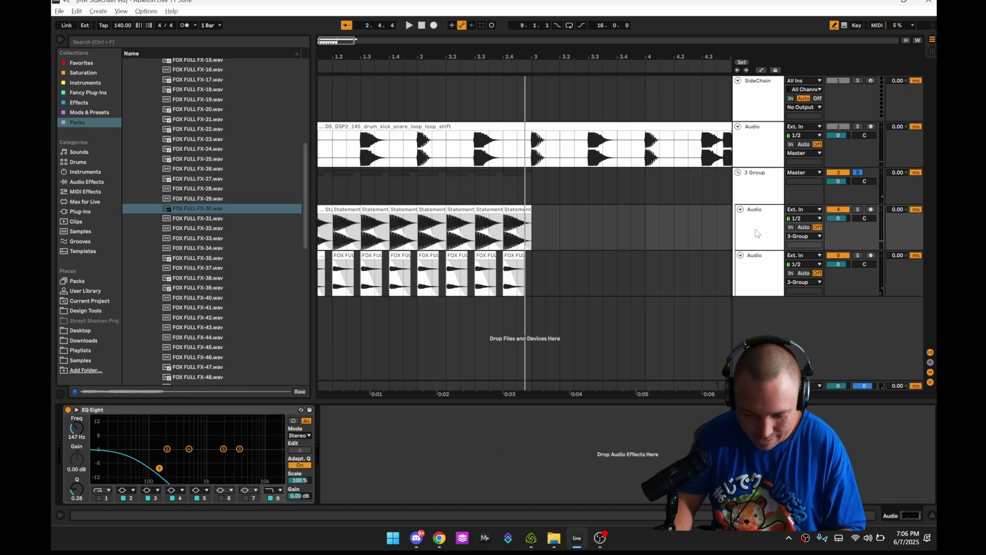
pyautogui.press('space')
pyautogui.click(757, 275)
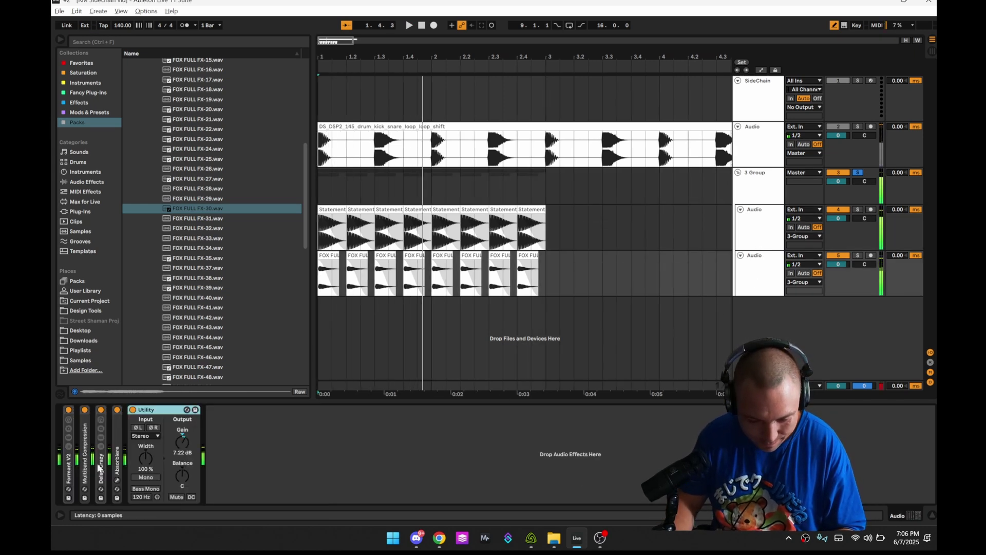
pyautogui.doubleClick(67, 441)
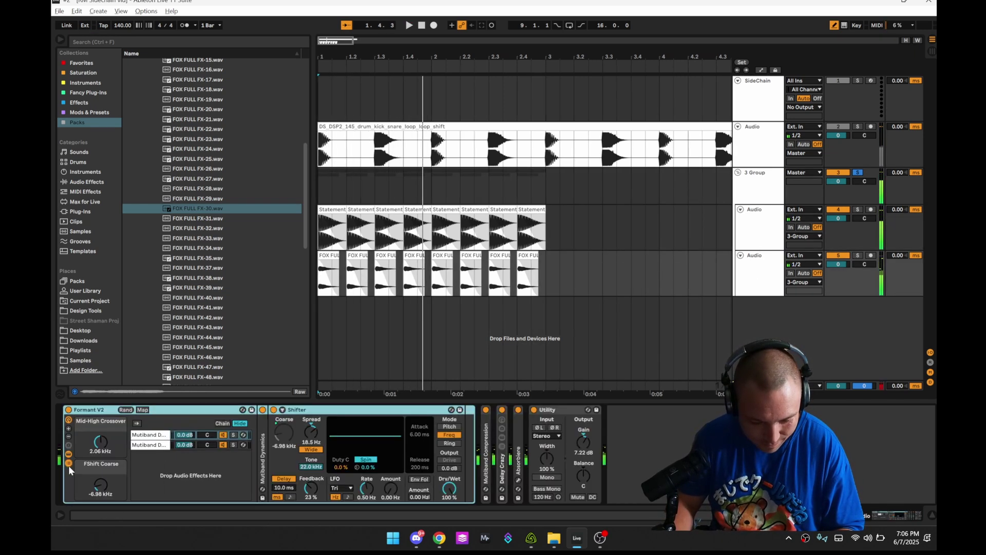
pyautogui.moveTo(103, 453); pyautogui.dragTo(102, 442)
pyautogui.moveTo(103, 490); pyautogui.dragTo(104, 480)
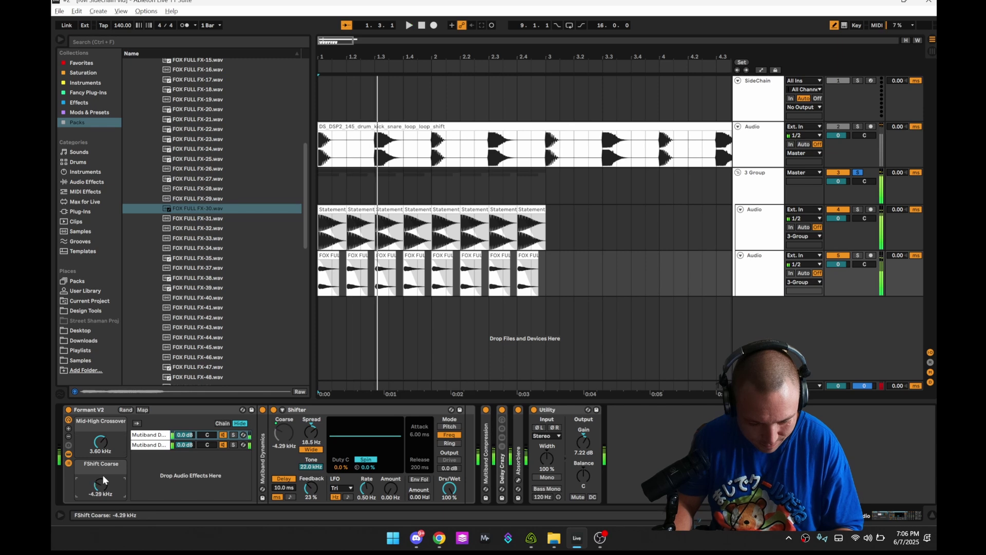
pyautogui.doubleClick(160, 410)
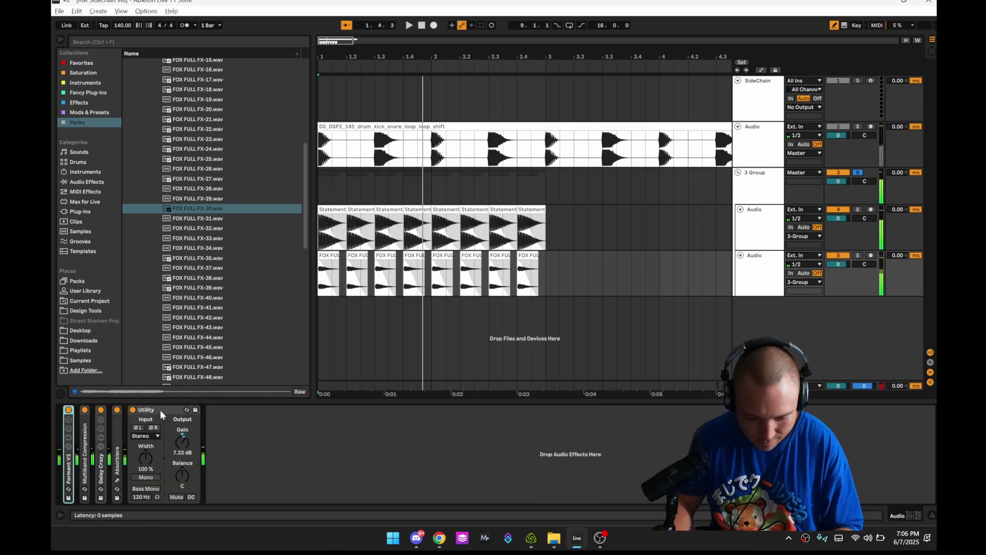
pyautogui.doubleClick(101, 455)
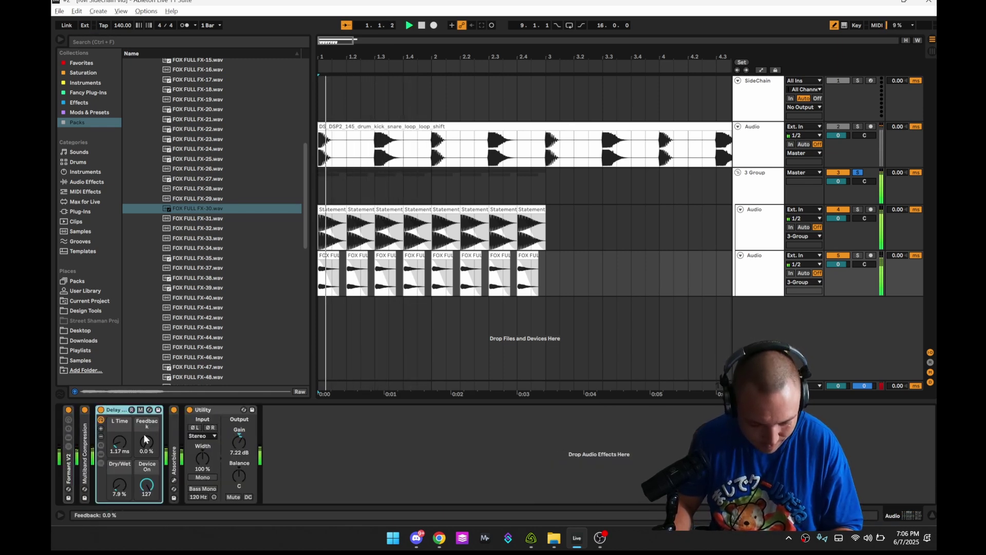
pyautogui.doubleClick(118, 411)
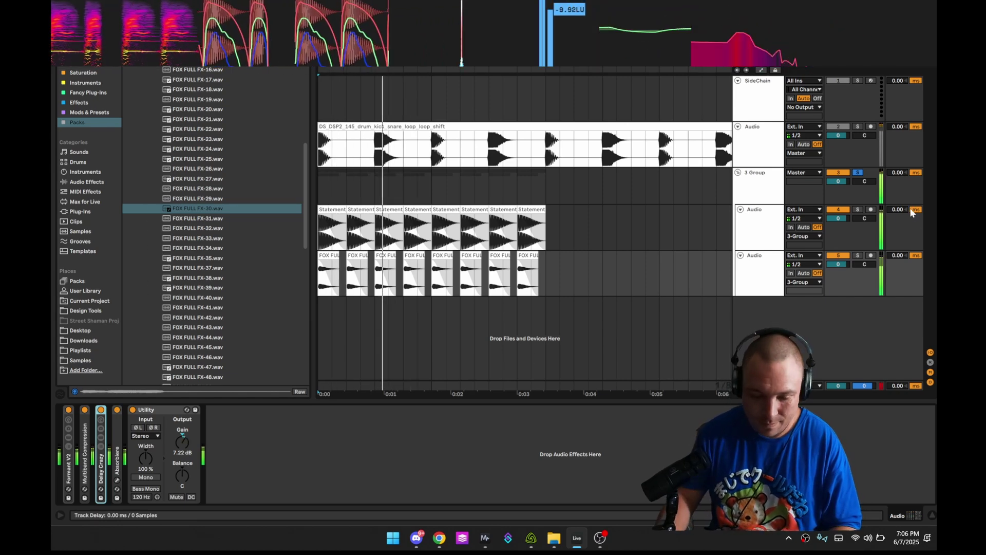
# Compare the layered loop with Absorbiere bypassed and re-enabled on the FOX FULL FX-30 track.
pyautogui.click(117, 409)
pyautogui.press('space')
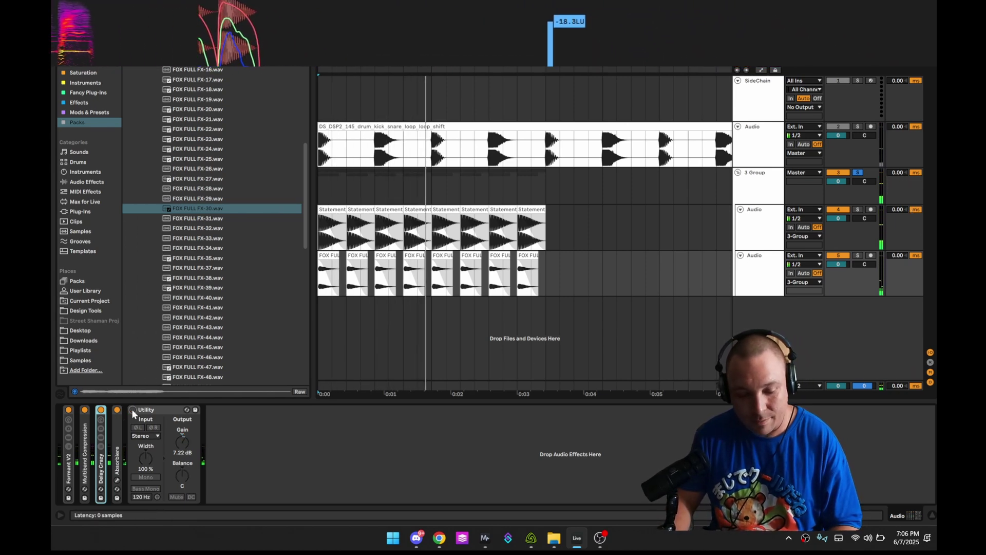
pyautogui.press('space')
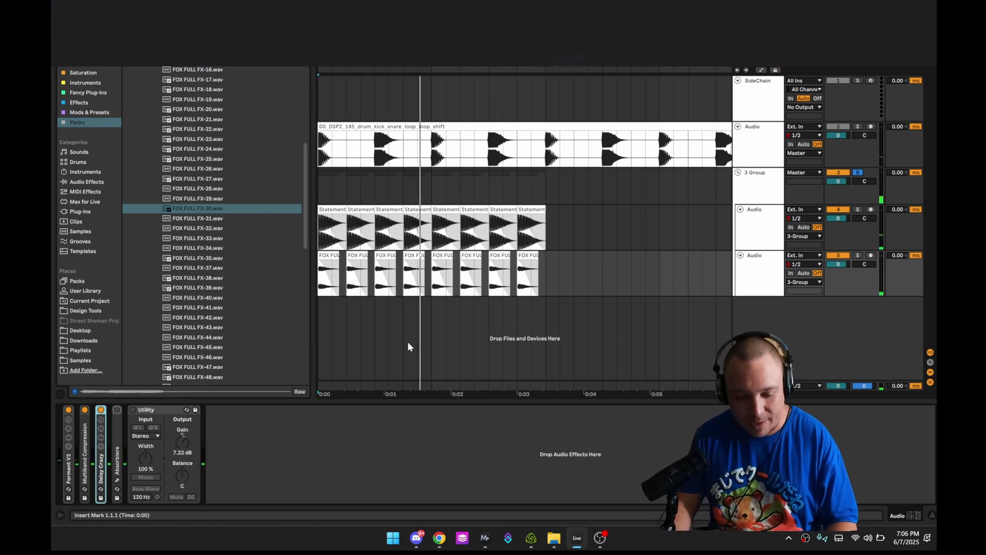
pyautogui.click(117, 410)
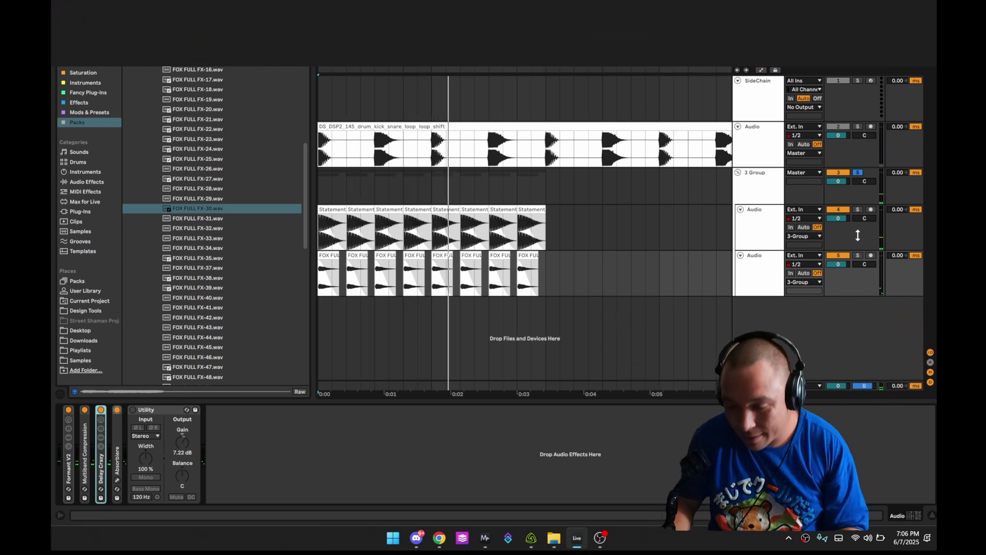
# Play the layered Statement bass and FOX FULL FX-30 loop with the drums from bar 1.
pyautogui.click(322, 177)
pyautogui.press('space')
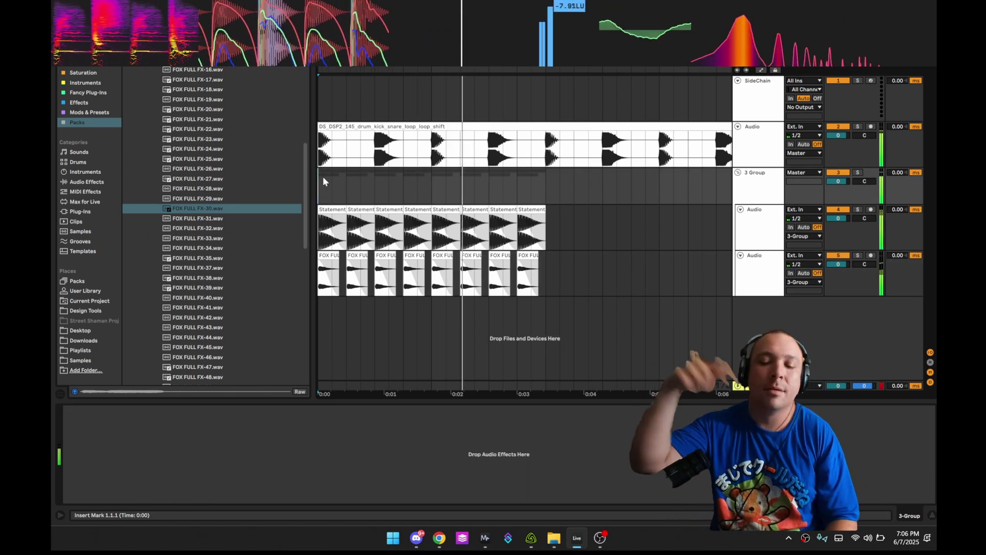
pyautogui.press('space')
pyautogui.press('space')
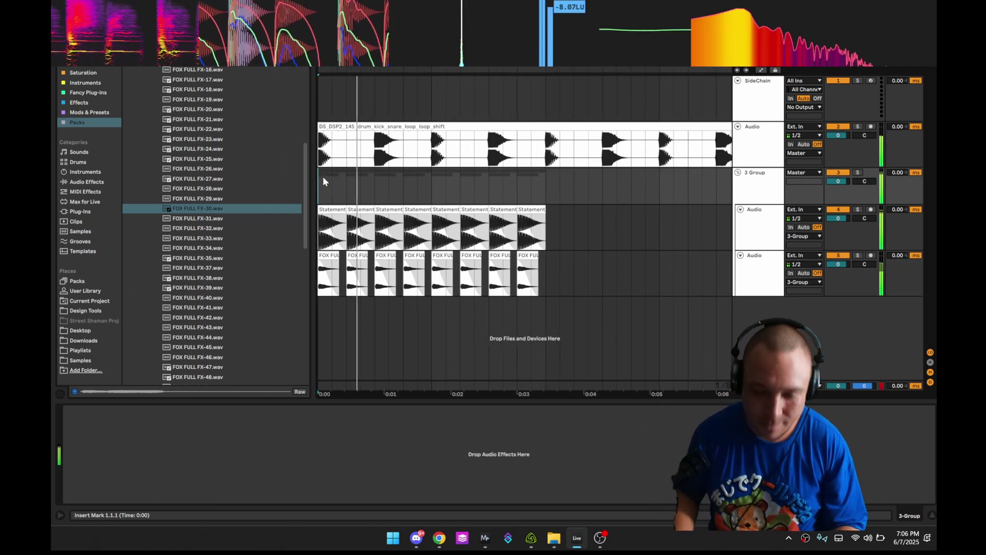
pyautogui.press('space')
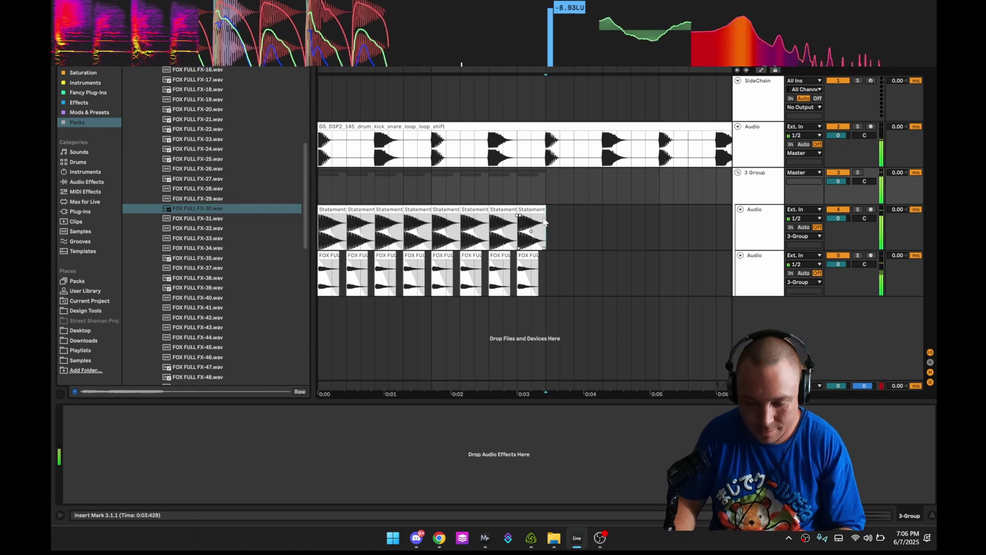
# Duplicate the two-bar Statement and FOX FULL FX-30 clips to bars 3 and 4, and transpose the duplicated FOX clips down.
pyautogui.moveTo(565, 272); pyautogui.dragTo(318, 213)
pyautogui.hotkey('ctrl', 'd')
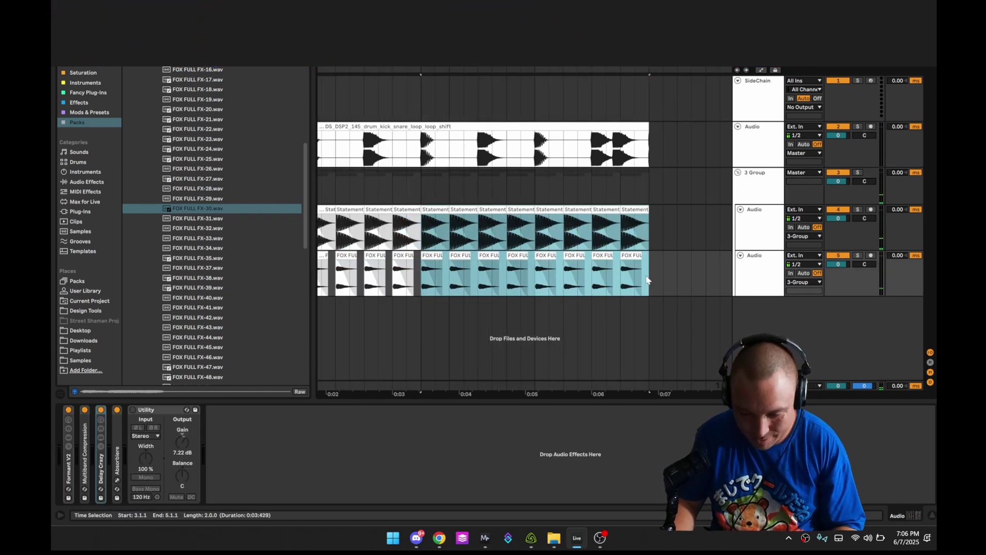
pyautogui.moveTo(646, 280); pyautogui.dragTo(420, 276)
pyautogui.doubleClick(427, 281)
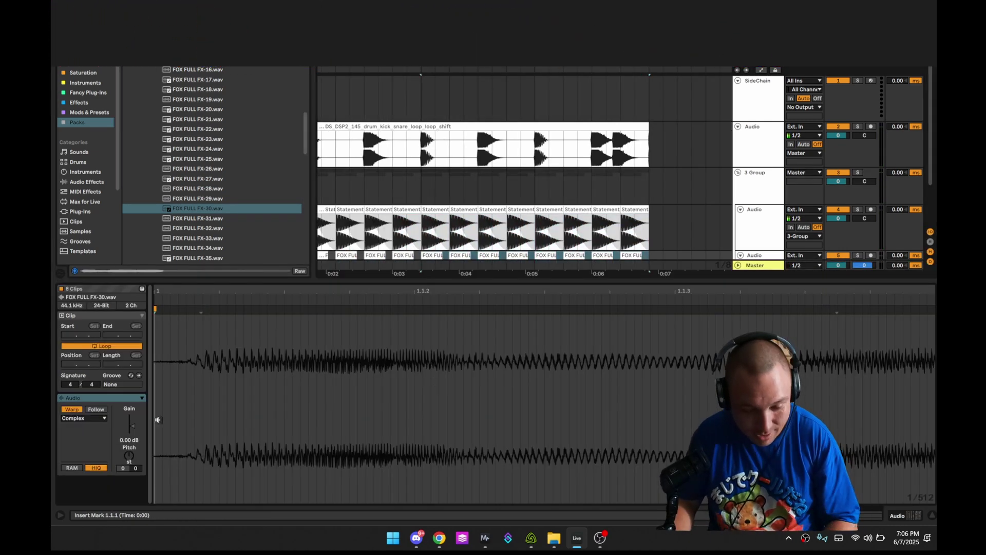
pyautogui.press('space')
pyautogui.moveTo(125, 472); pyautogui.dragTo(128, 492)
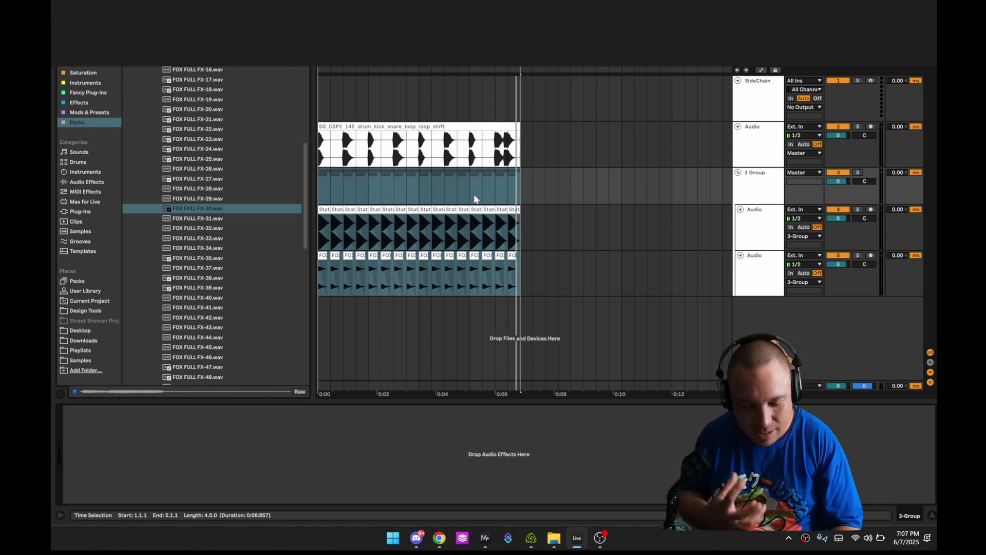
# Play the four-bar loop and turn on the Utility device on the FOX FULL FX-30 track.
pyautogui.press('space')
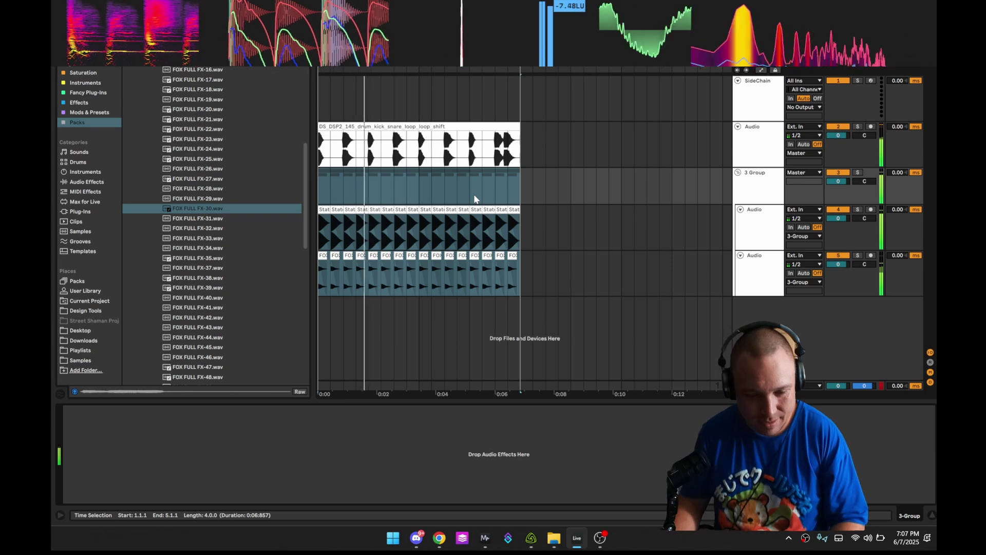
pyautogui.click(759, 269)
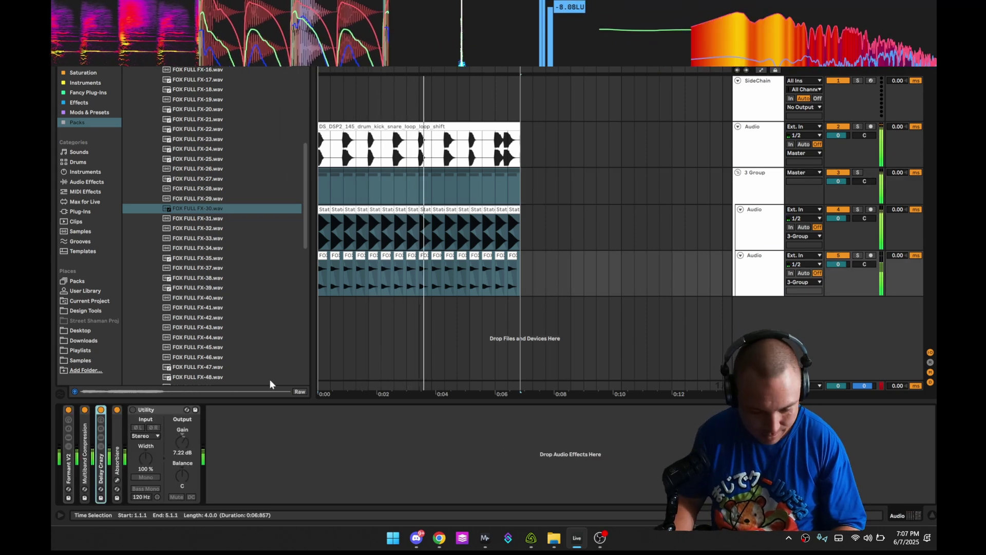
pyautogui.click(132, 409)
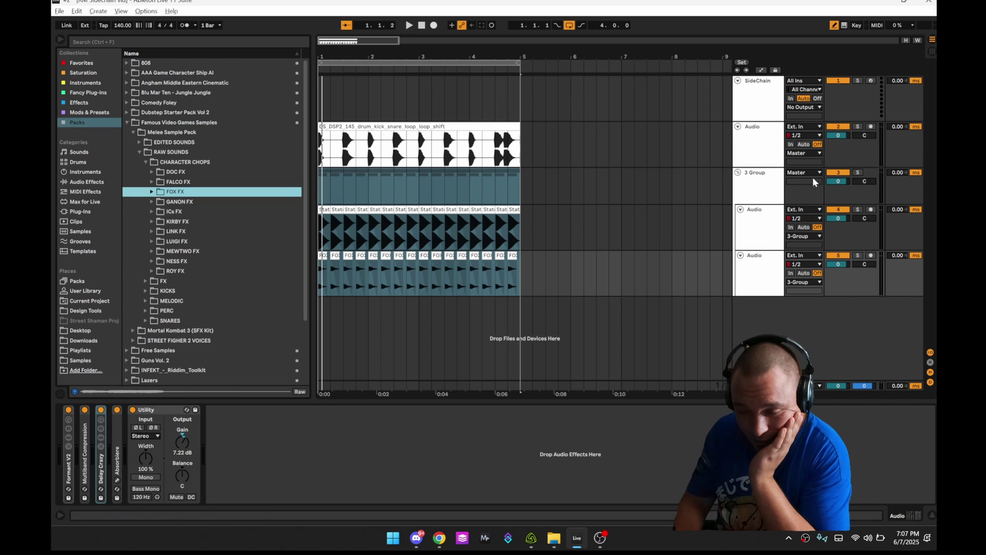
pyautogui.click(765, 194)
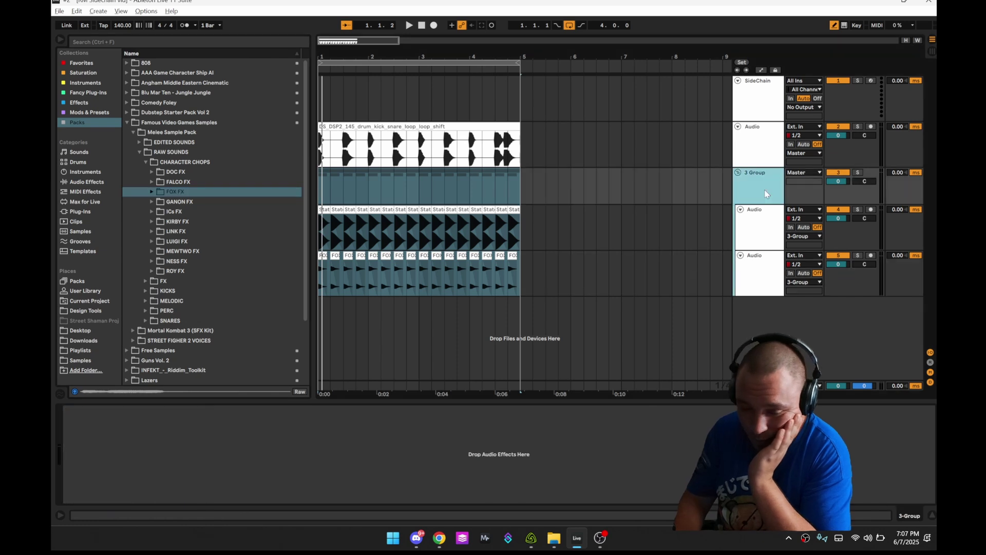
pyautogui.click(318, 193)
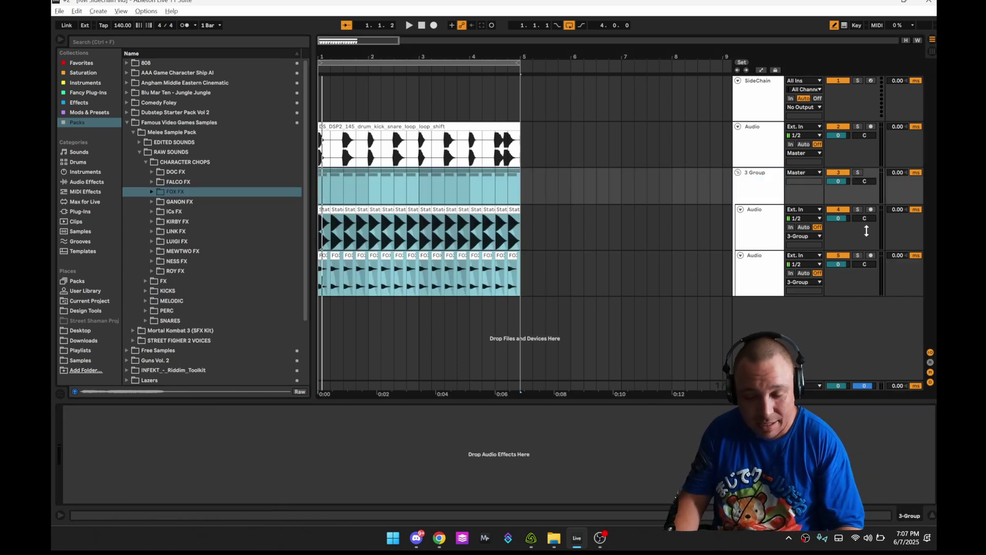
pyautogui.click(599, 539)
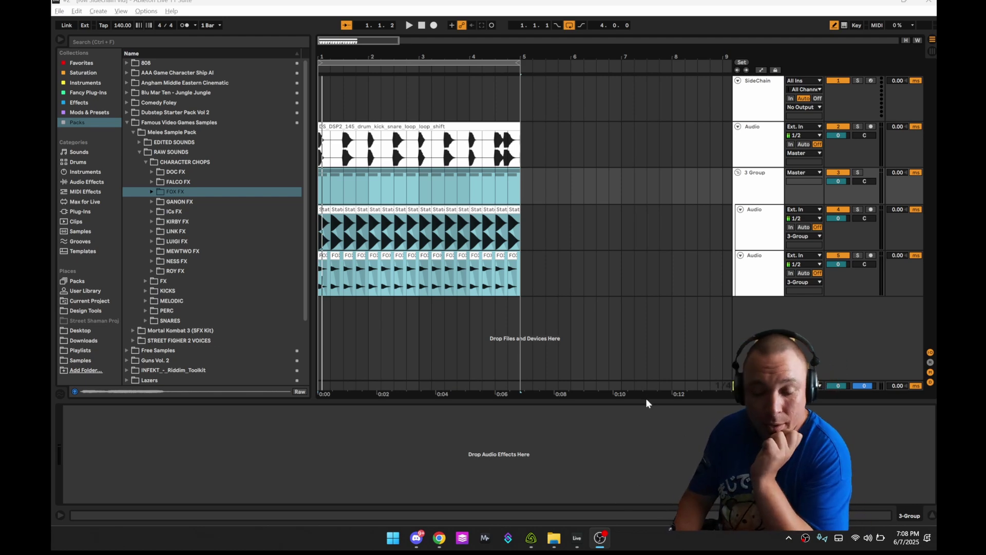
# Switch to Discord and look through the absorbiere, builds and general channels of the Mrugalla Development server for the plugin's builds.
pyautogui.click(417, 537)
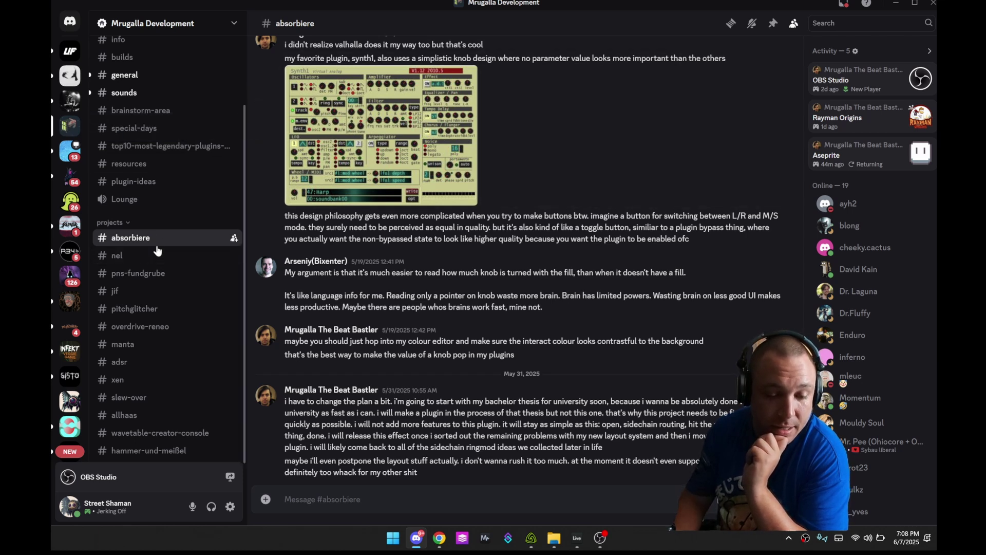
pyautogui.scroll(3, 157, 247)
pyautogui.click(149, 154)
pyautogui.click(142, 145)
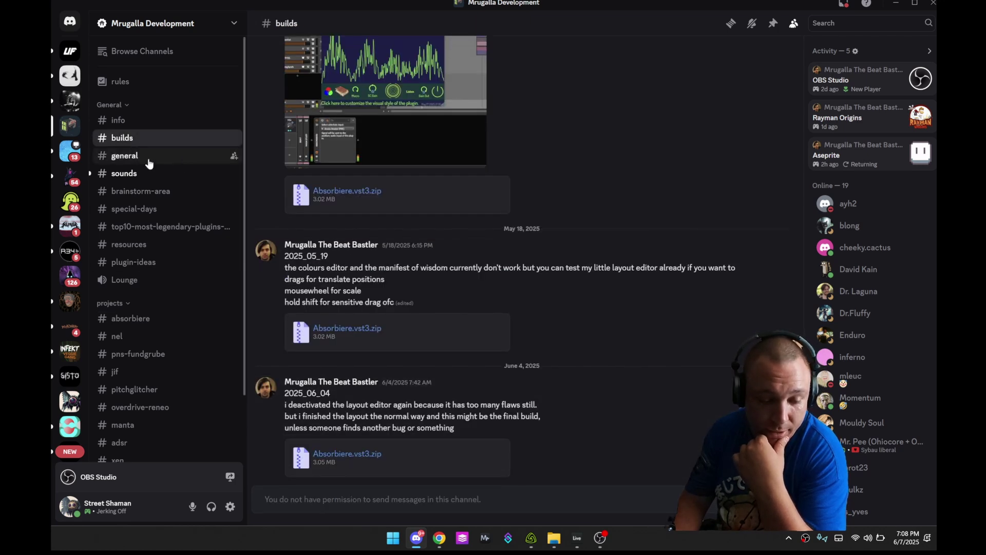
pyautogui.click(148, 157)
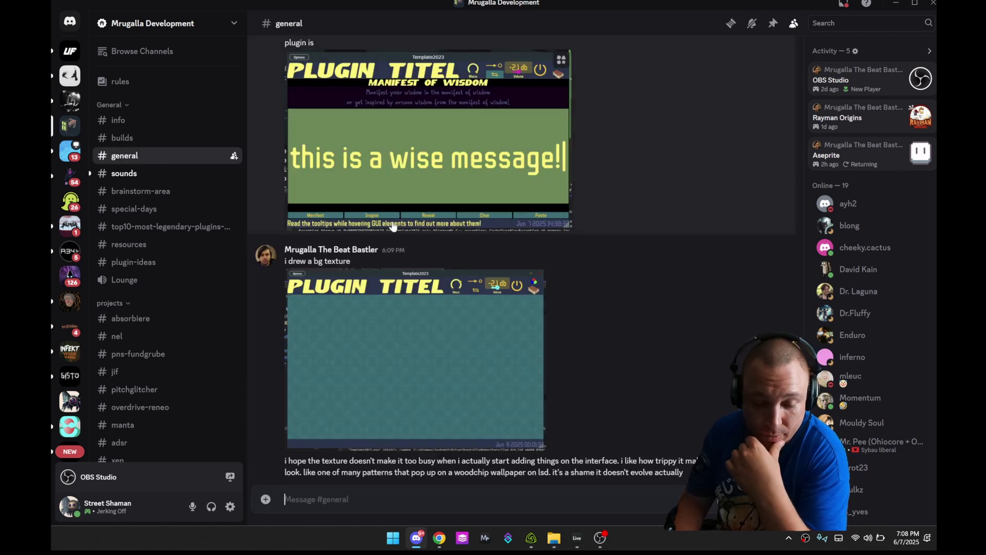
pyautogui.scroll(-3, 154, 369)
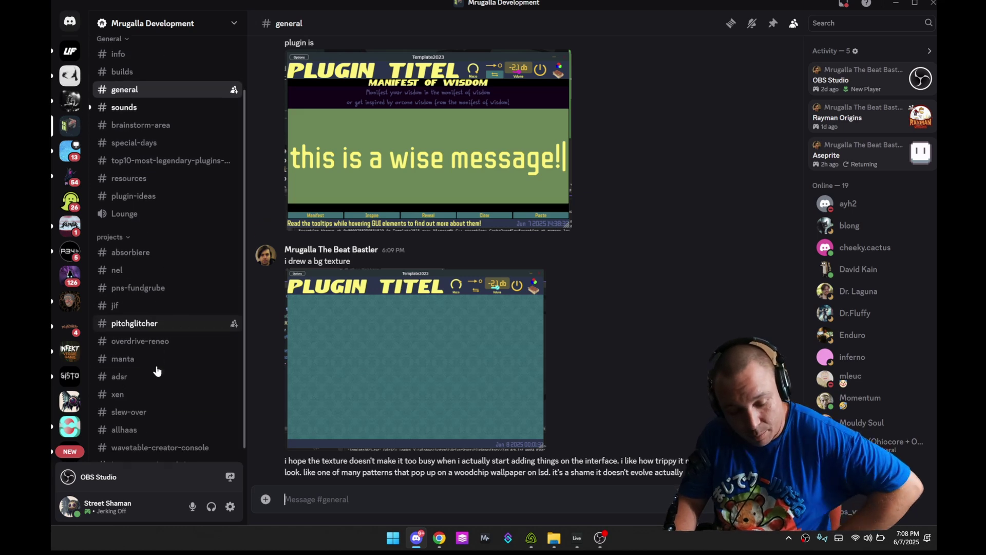
pyautogui.click(897, 5)
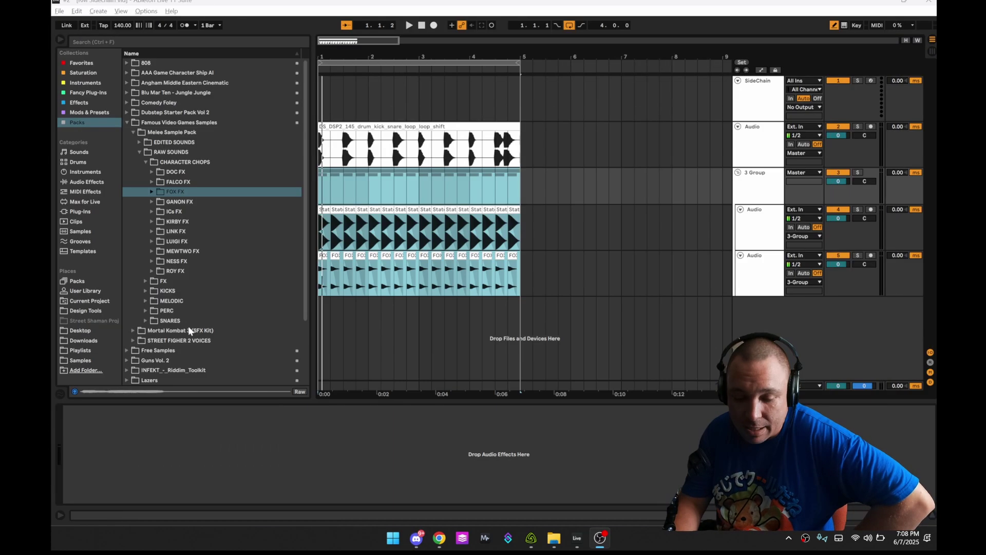